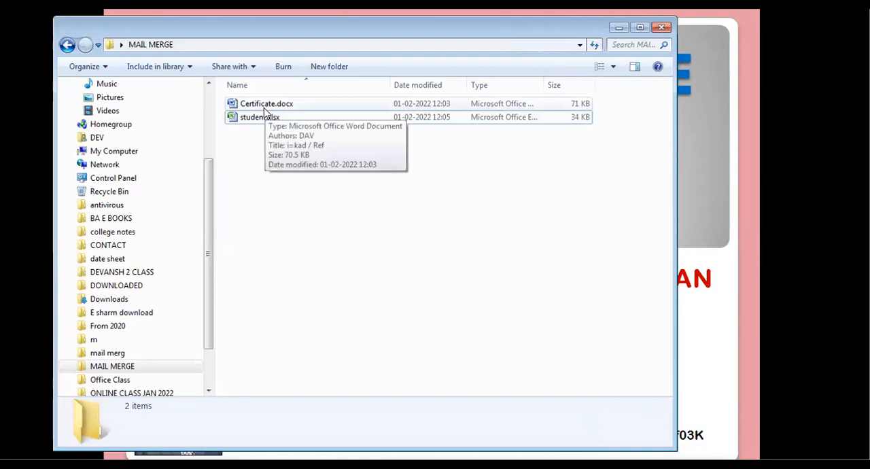
Show the two files in the MAIL MERGE folder as large icons
left_click(269, 107)
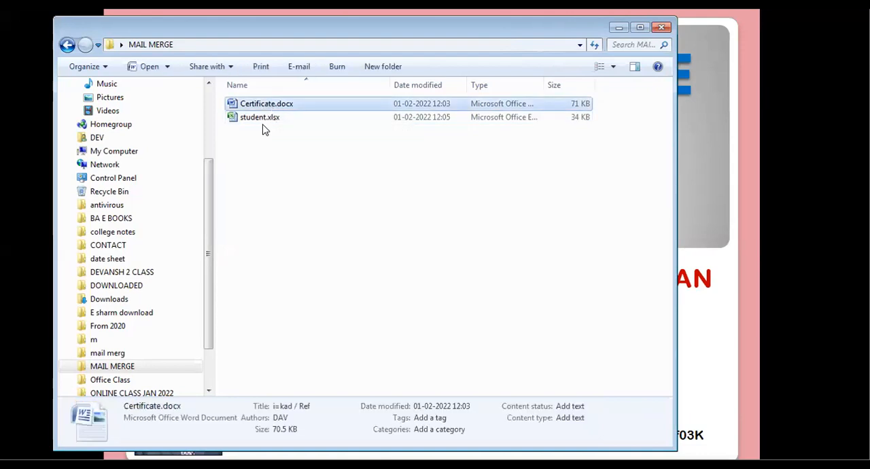
left_click(271, 119)
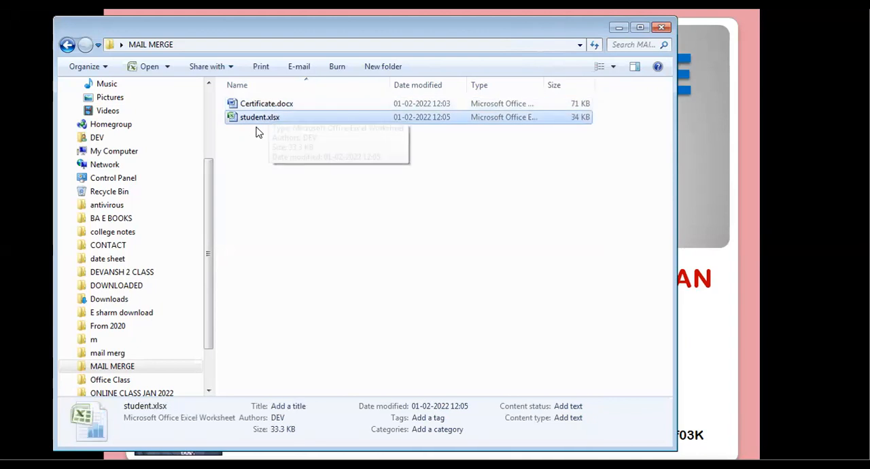
left_click(612, 67)
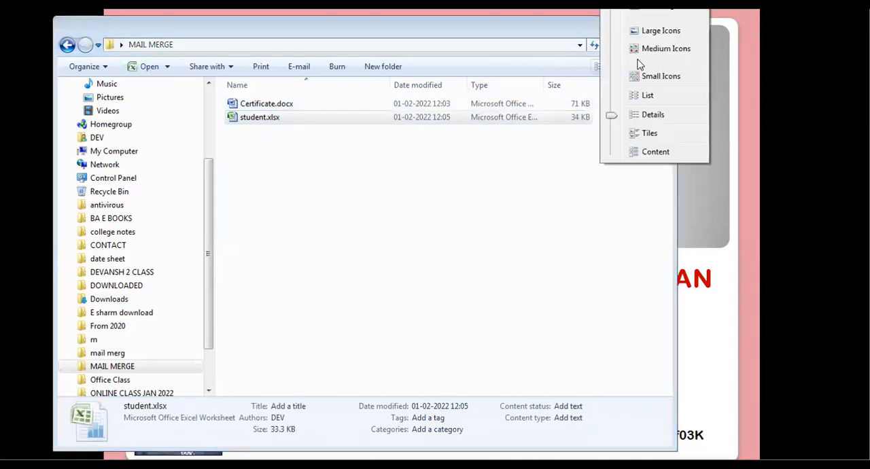
left_click(659, 31)
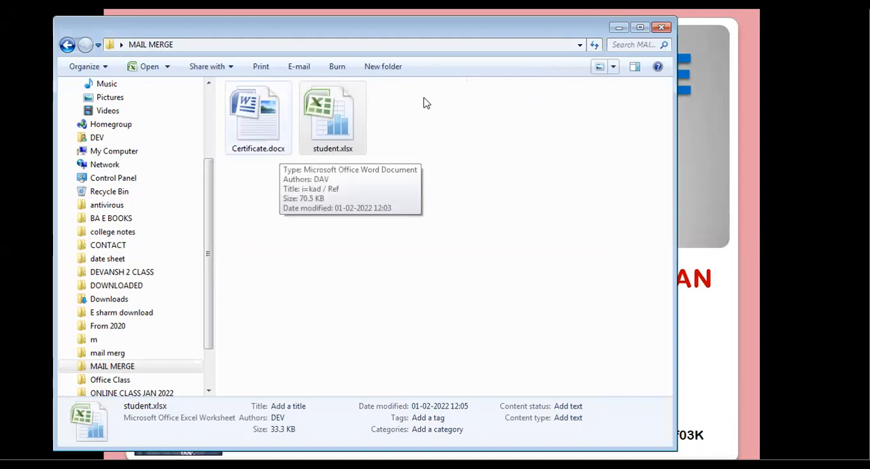
Open the certificate document Certificate.docx from the MAIL MERGE folder
left_click(341, 155)
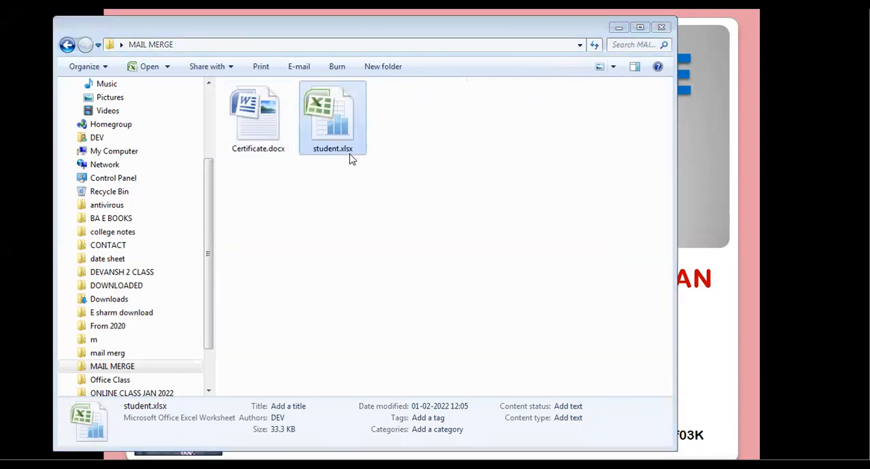
double_click(348, 158)
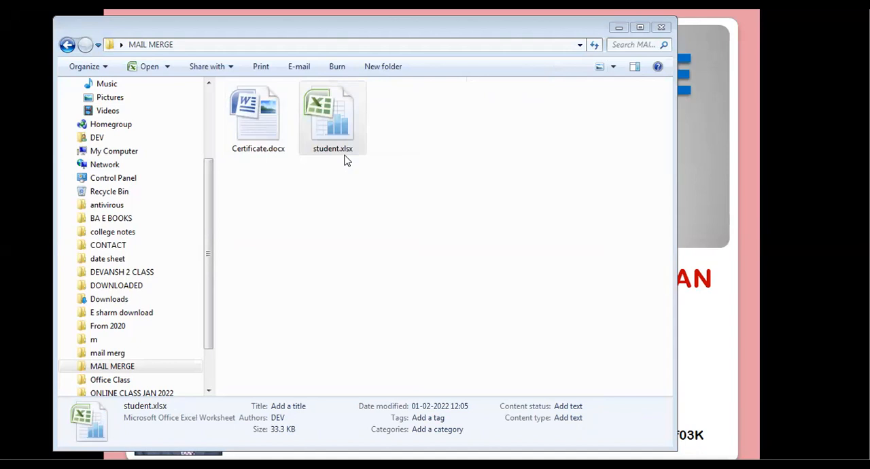
double_click(272, 147)
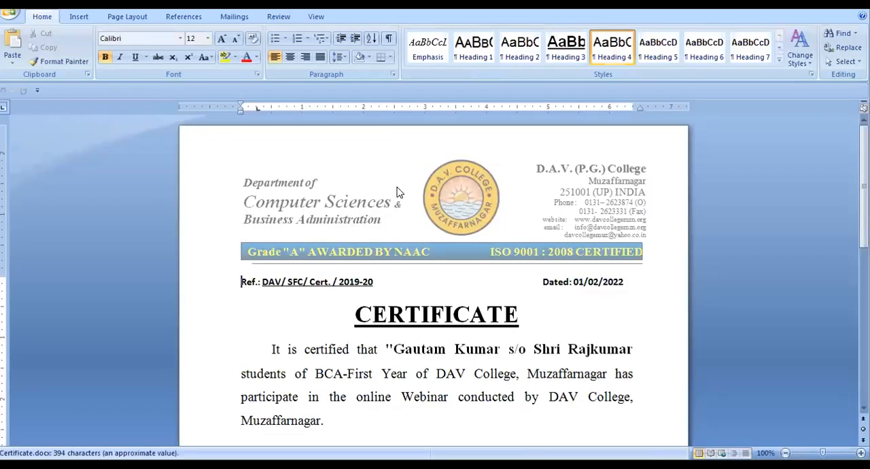
Make the words "online Webinar" in the certificate's body paragraph bold
scroll(398, 192, "up", 3, "ctrl")
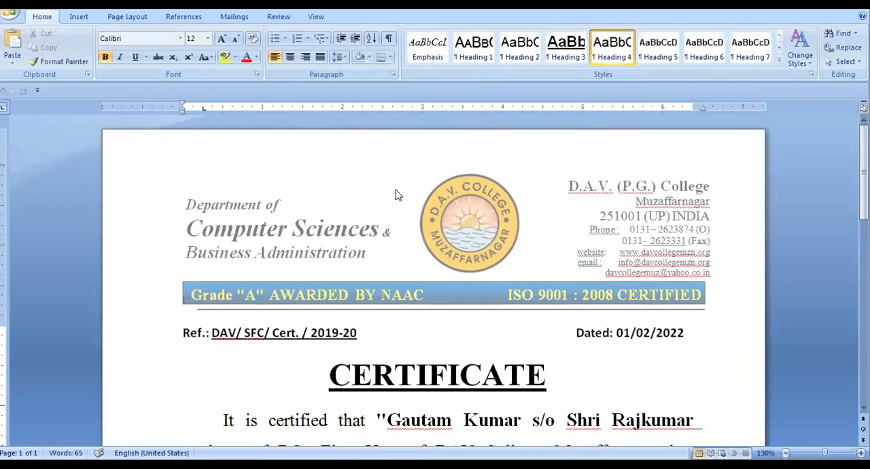
scroll(398, 196, "down", 1)
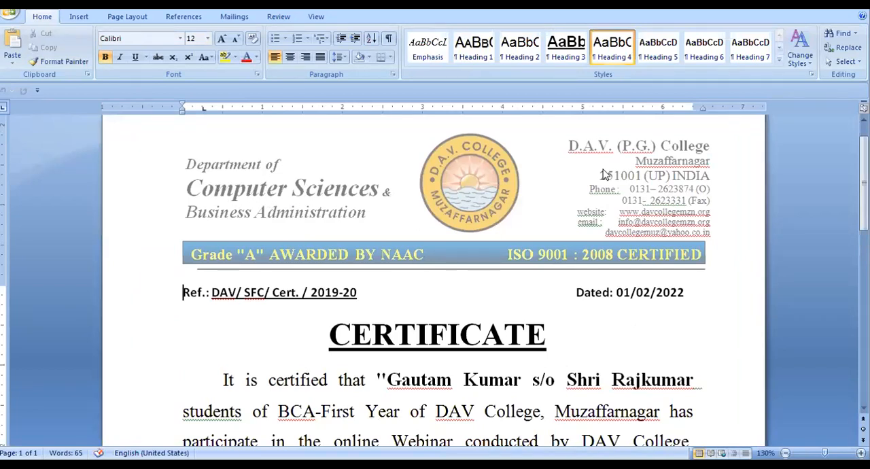
scroll(622, 239, "down", 3)
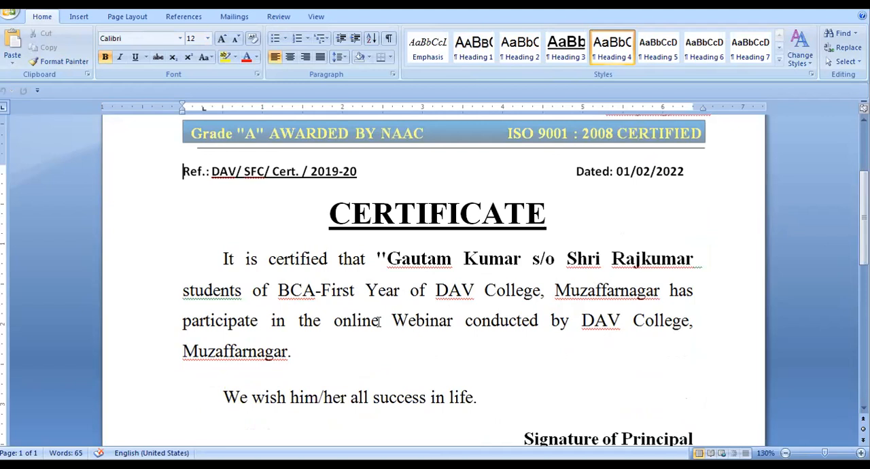
left_click_drag(334, 322, 437, 328)
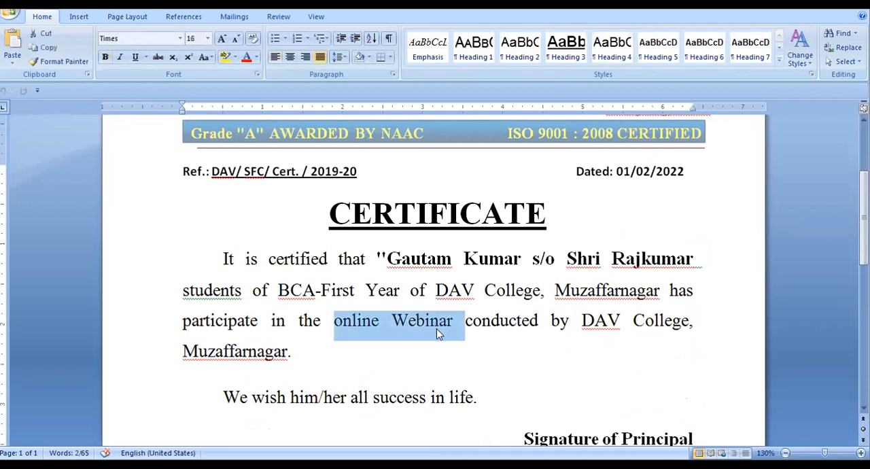
key("ctrl+b")
left_click(529, 349)
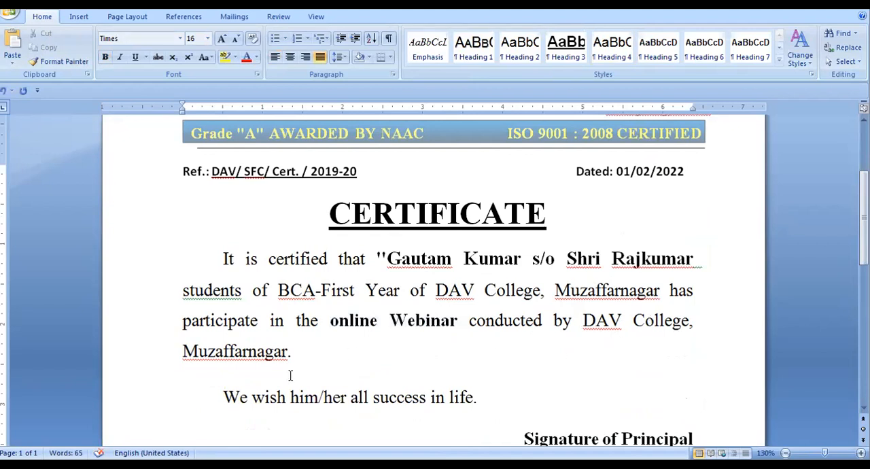
Make the class and year text "BCA-First Year" in the certificate's body paragraph bold
scroll(290, 367, "down", 2)
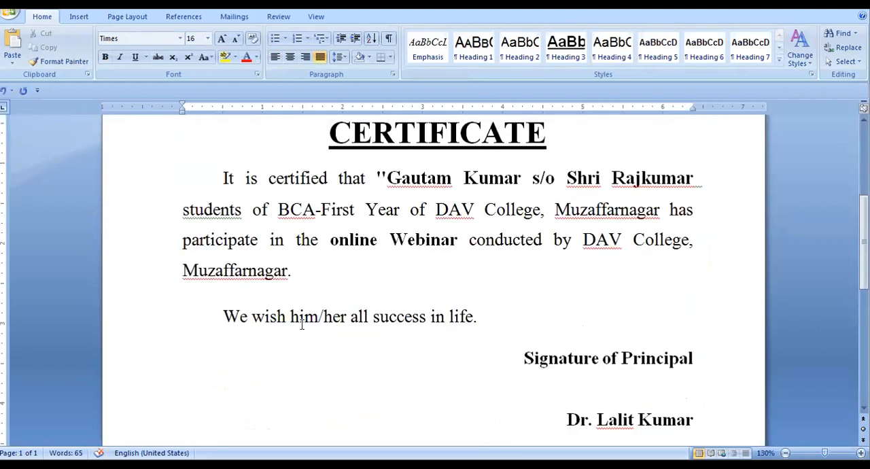
scroll(631, 342, "down", 1)
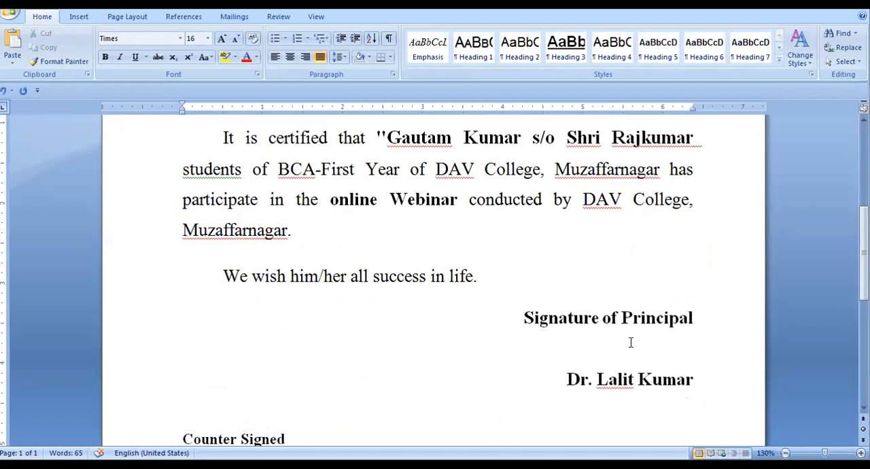
scroll(628, 341, "down", 3)
scroll(624, 340, "down", 3)
scroll(573, 333, "up", 9)
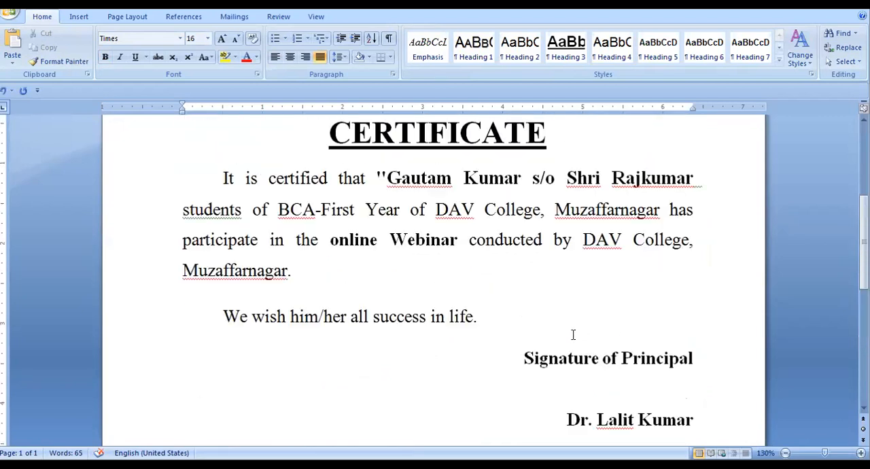
left_click_drag(389, 260, 516, 261)
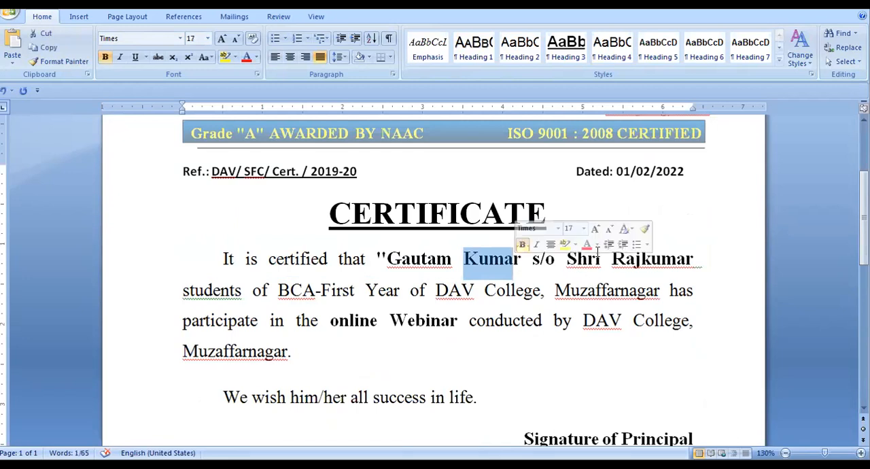
left_click_drag(635, 261, 431, 279)
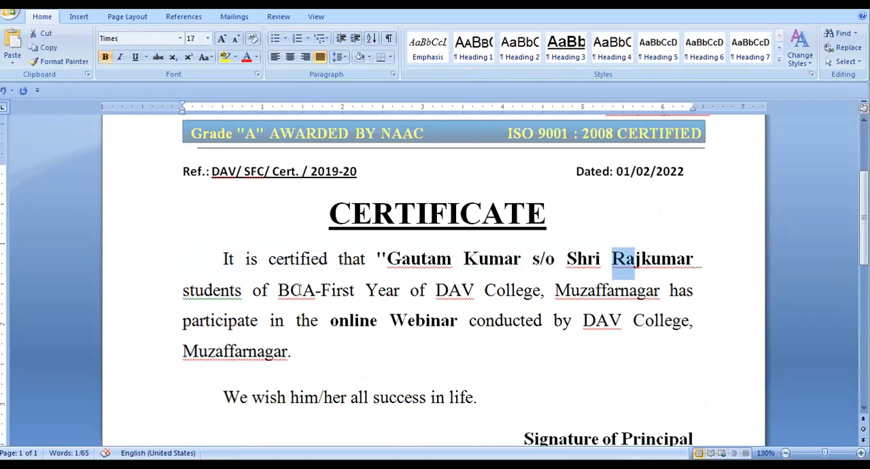
left_click_drag(274, 290, 404, 295)
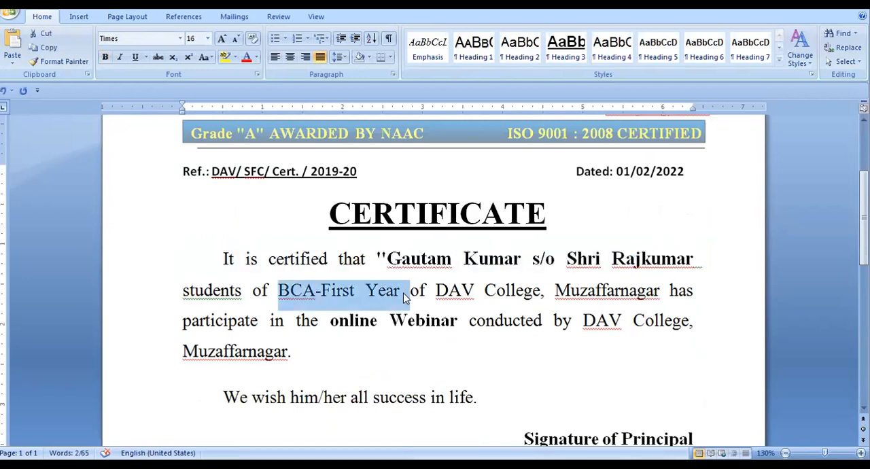
left_click(417, 299)
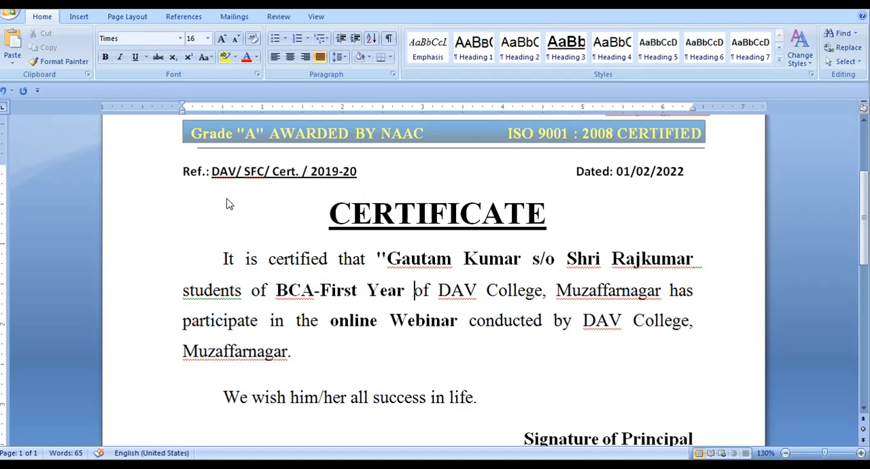
Open student.xlsx in Excel and review the student list on Sheet1 from the first record to the last
double_click(328, 118)
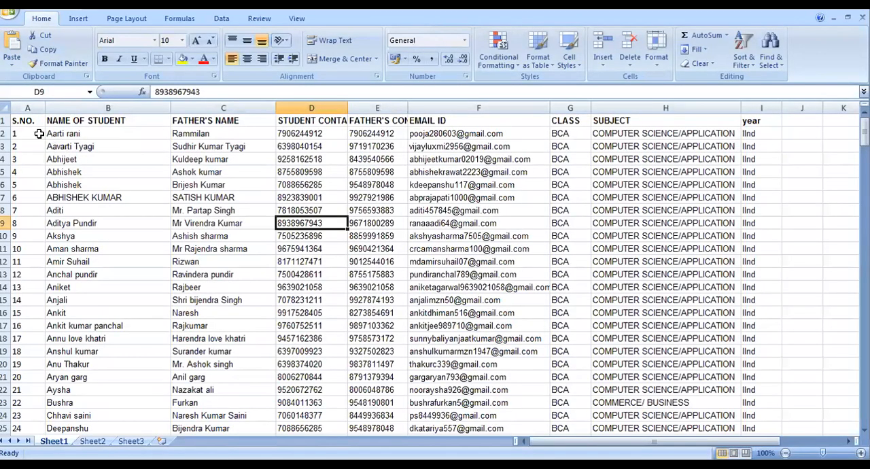
scroll(39, 136, "down", 1)
scroll(109, 235, "down", 20)
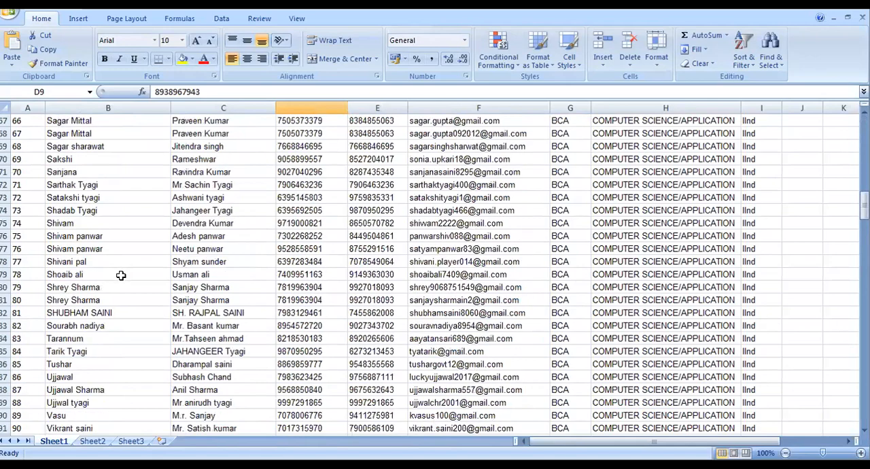
scroll(120, 275, "down", 20)
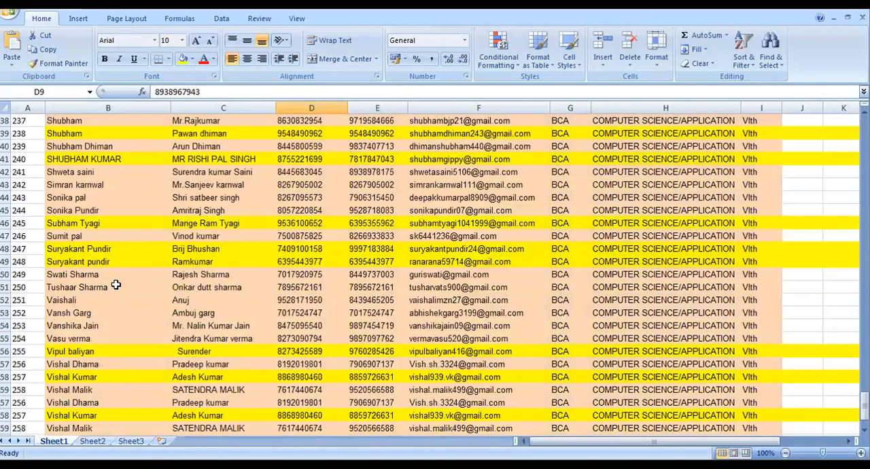
scroll(86, 271, "up", 5)
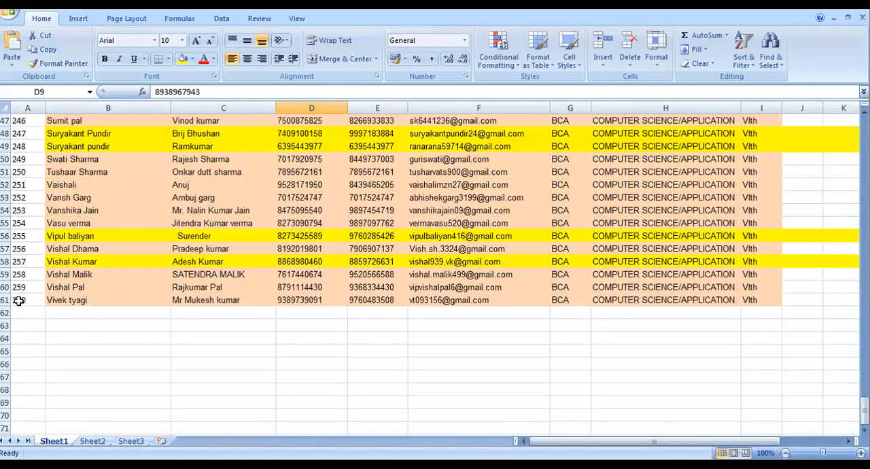
left_click(20, 301)
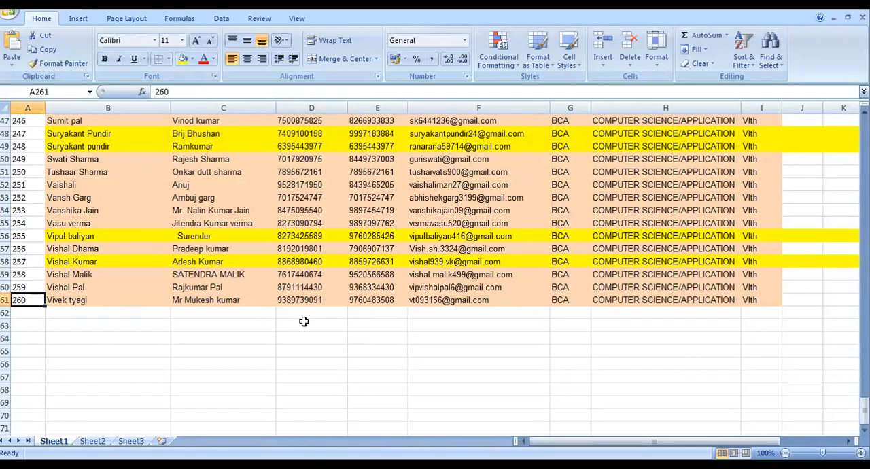
scroll(304, 321, "up", 20)
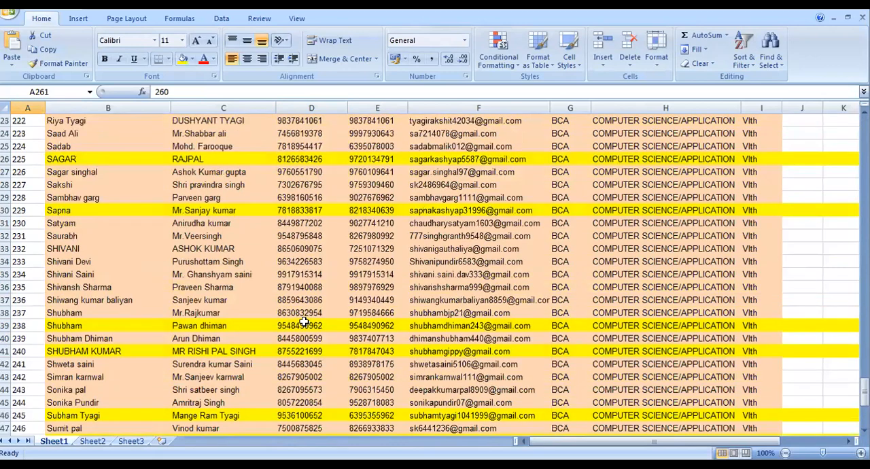
scroll(304, 322, "up", 20)
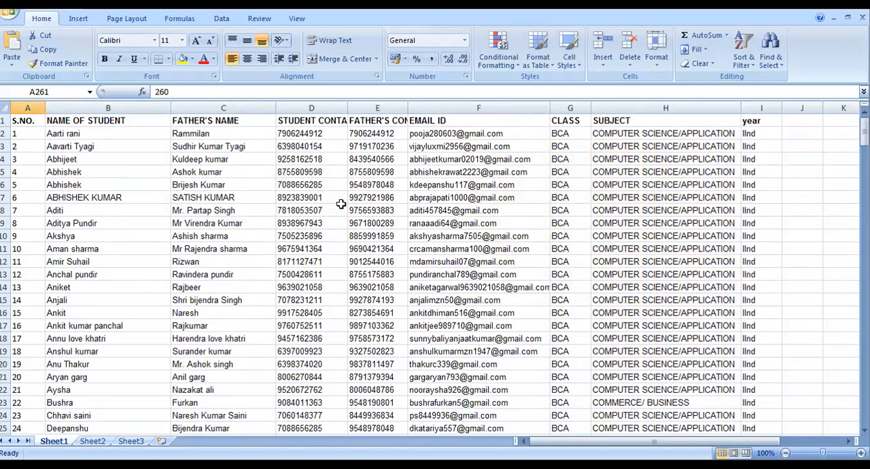
Examine the entries in the student name, father's name, class and year columns of the student list
left_click(77, 135)
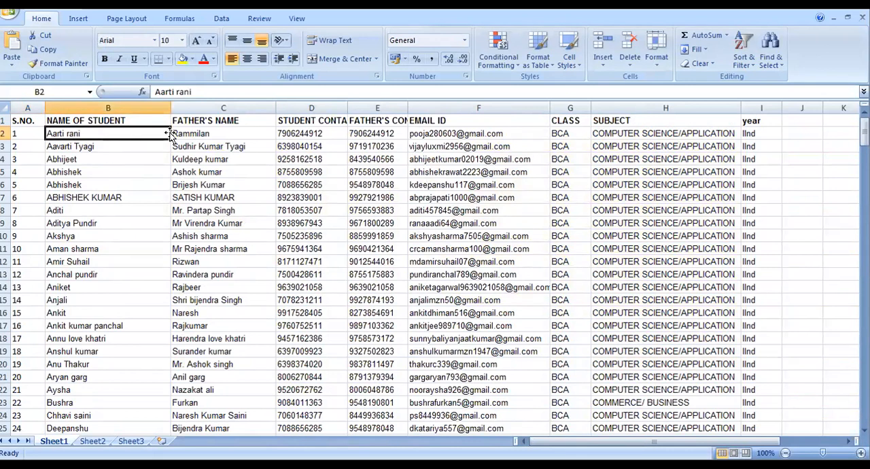
left_click(216, 146)
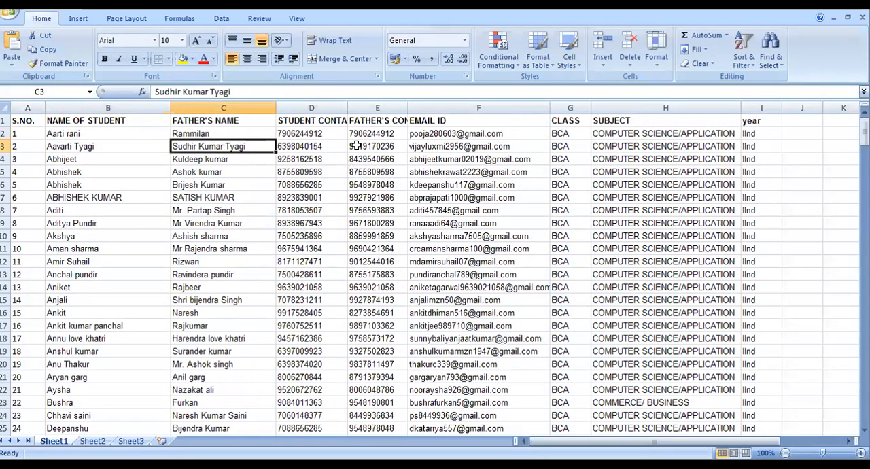
left_click(569, 136)
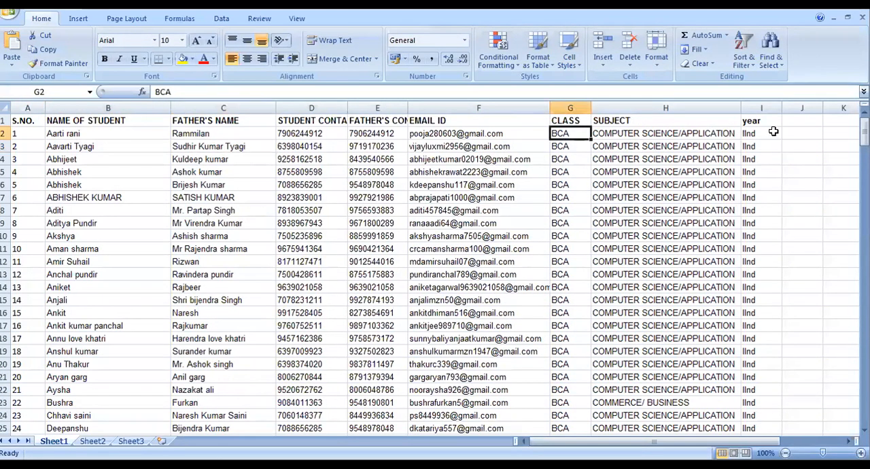
left_click(750, 134)
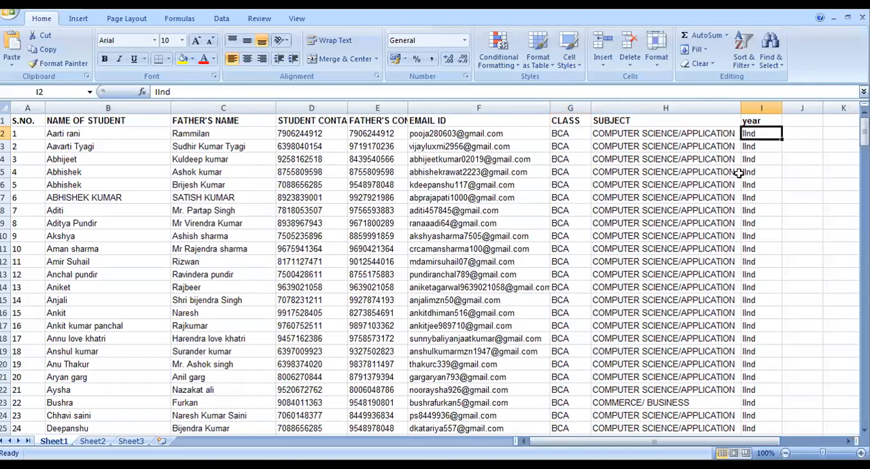
Switch back to the certificate in Word and examine where the student's name, father's name, class and year appear
key("alt+Tab")
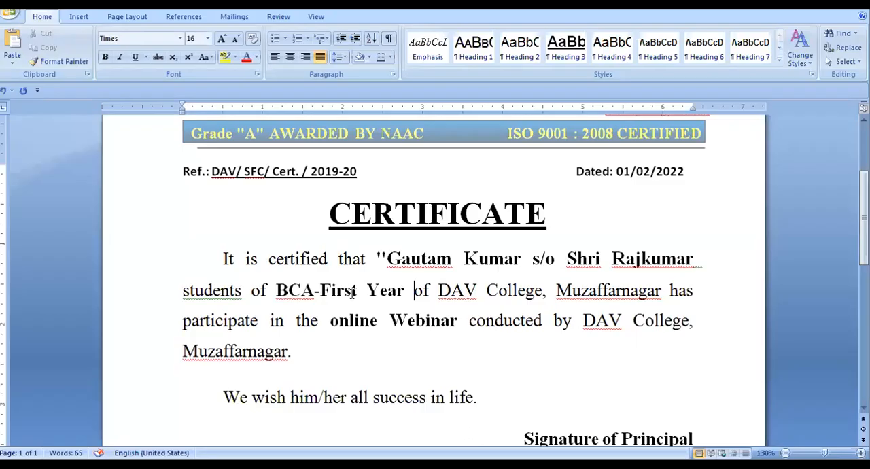
left_click_drag(389, 263, 531, 261)
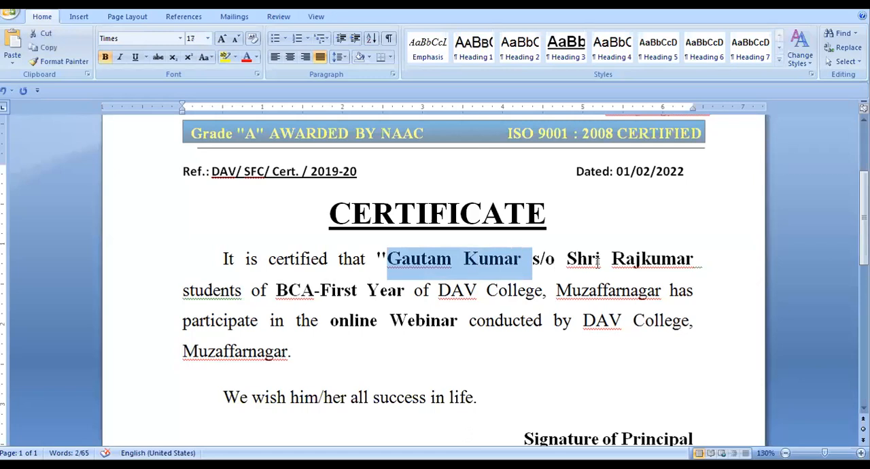
left_click_drag(626, 258, 635, 258)
mouse_move(277, 290)
left_mouse_down()
mouse_move(361, 292)
mouse_move(342, 303)
mouse_move(318, 291)
mouse_move(407, 287)
left_mouse_up()
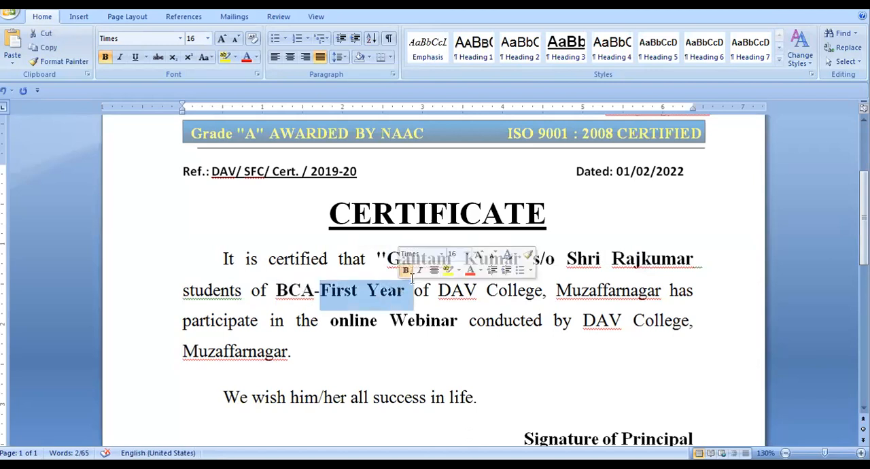
scroll(408, 284, "down", 10)
scroll(345, 345, "up", 10)
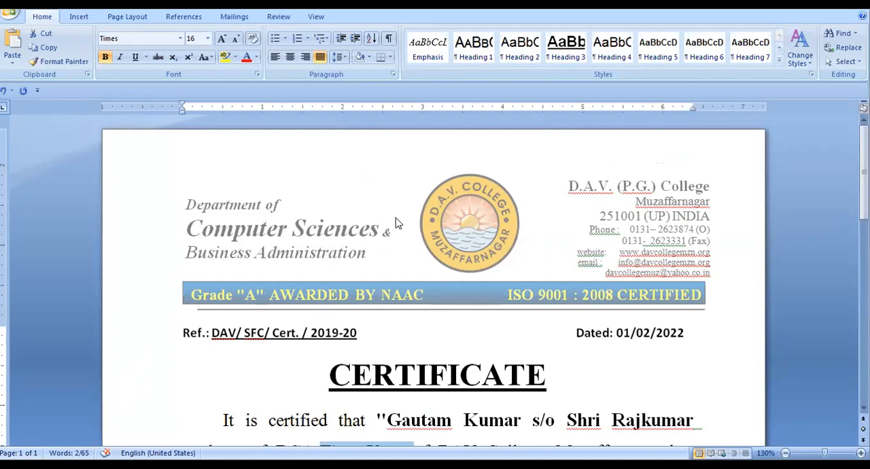
scroll(390, 228, "down", 3)
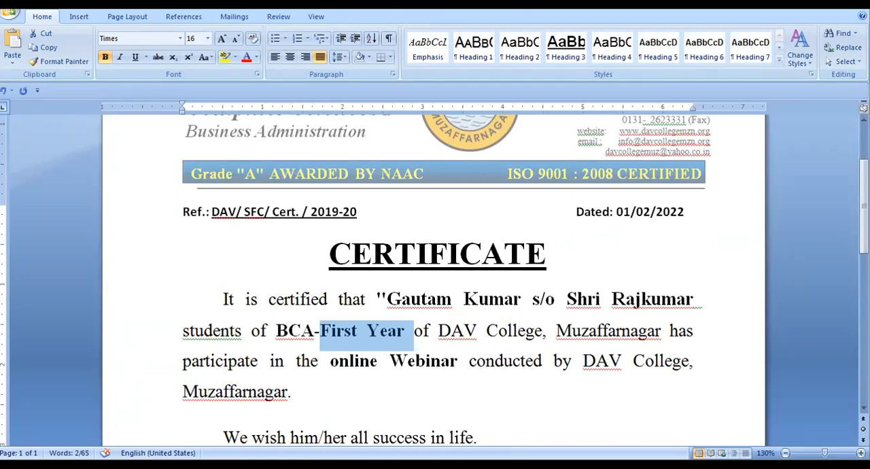
Deselect the year text in the certificate and switch to the student list in Excel to view its columns
key("Right")
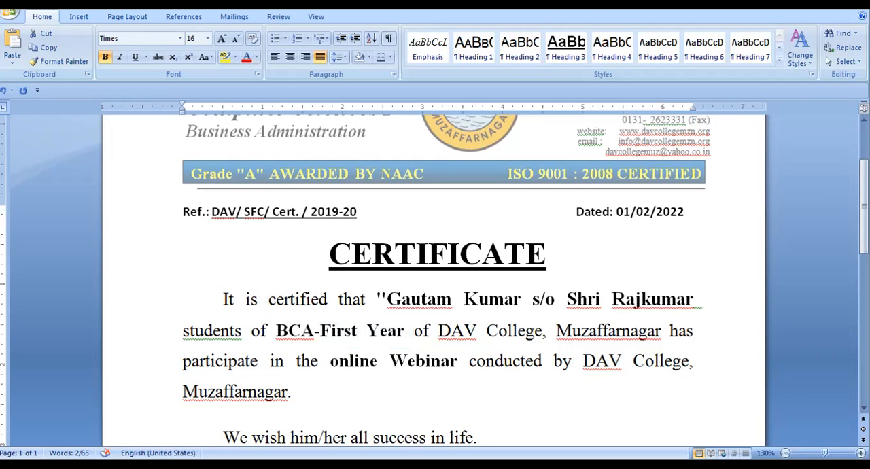
left_click(258, 299)
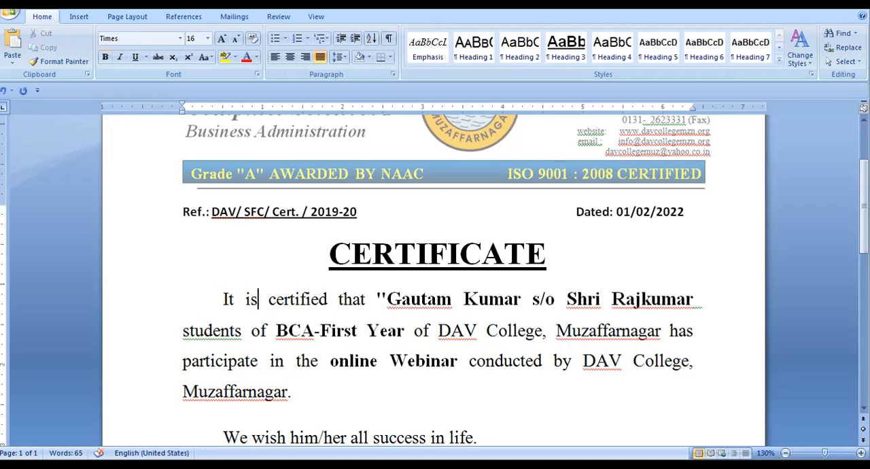
key("alt+Tab")
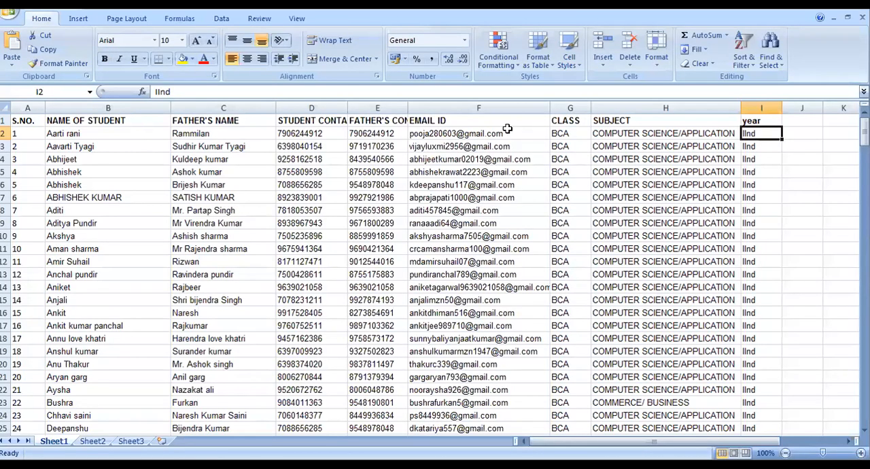
key("alt+Tab")
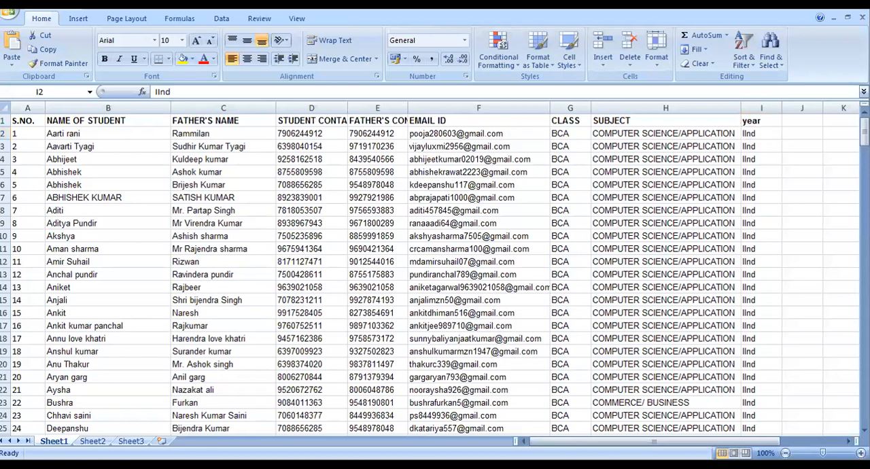
Switch to the file browser and open Certificate.docx from the MAIL MERGE folder on the Desktop
key("alt+Tab")
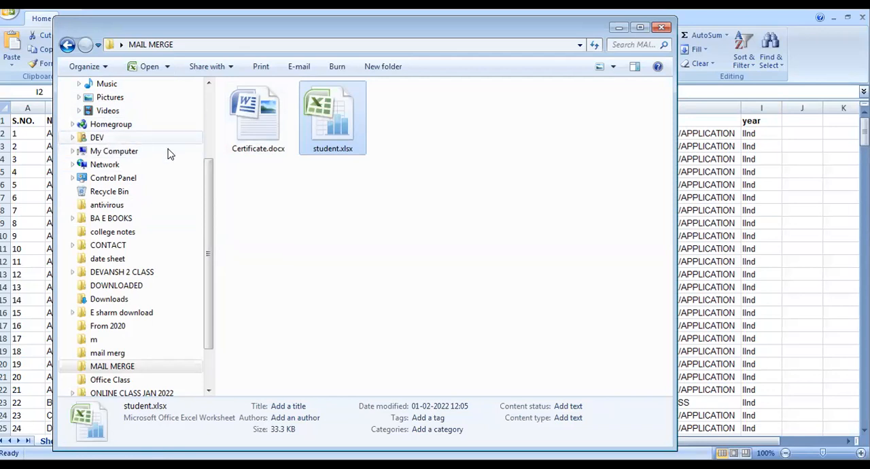
scroll(211, 167, "up", 3)
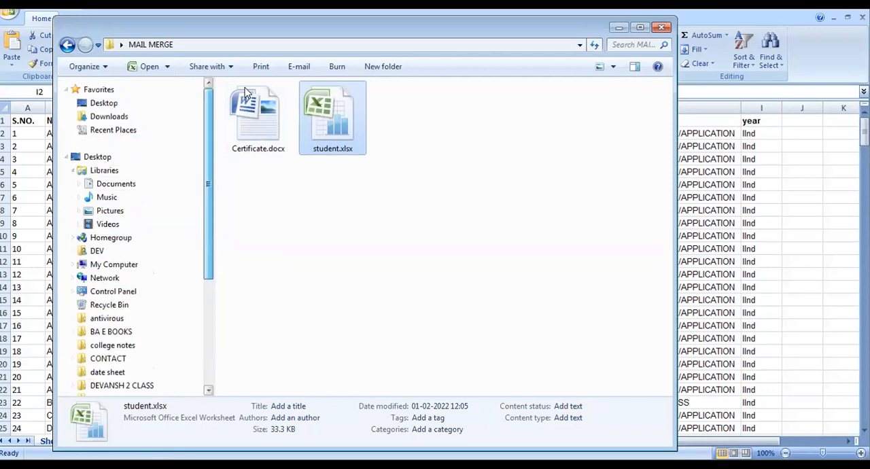
left_click(113, 102)
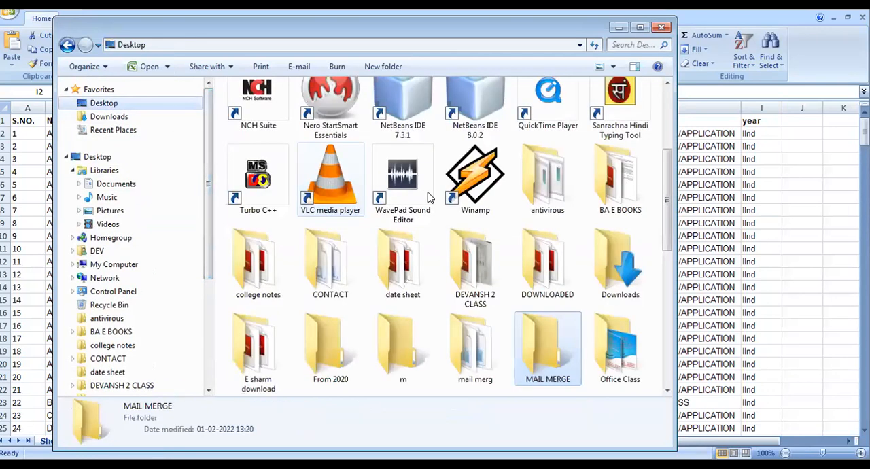
double_click(527, 343)
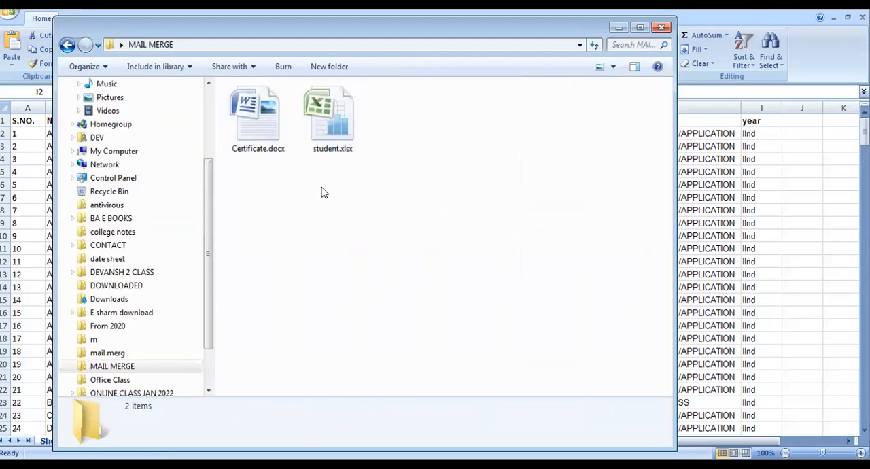
left_click(274, 153)
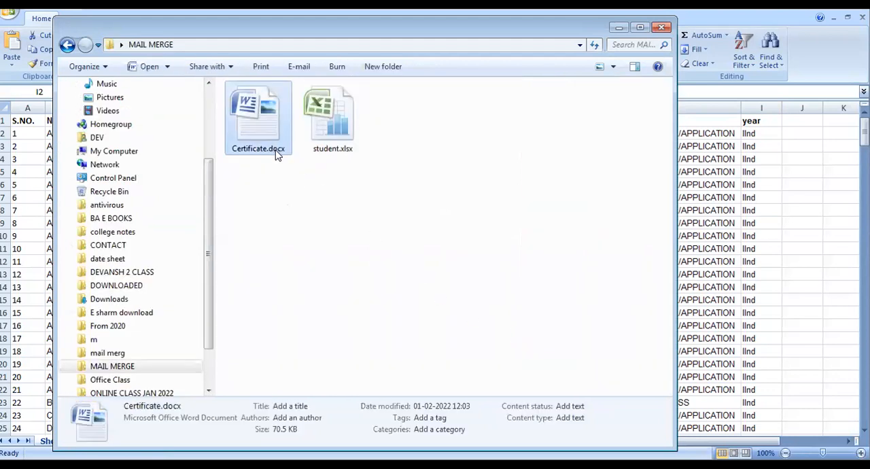
double_click(274, 150)
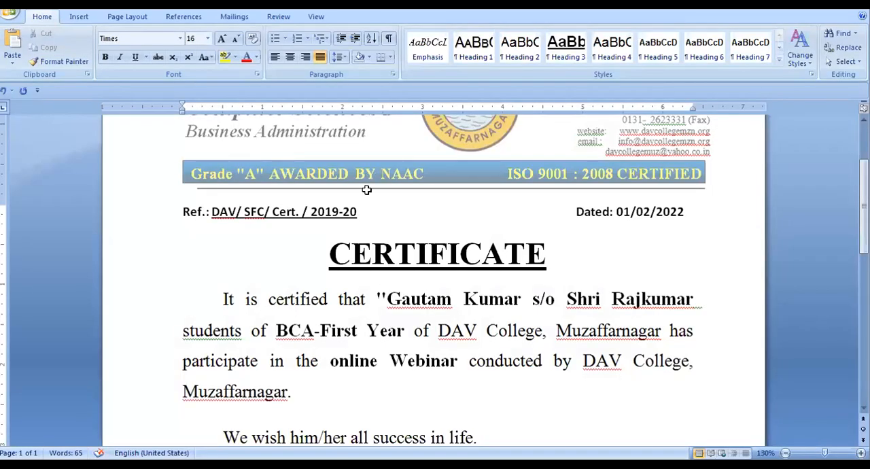
Look through the later records of the student list in Excel and return to the top of the certificate in Word
key("alt+Tab")
scroll(435, 272, "down", 20)
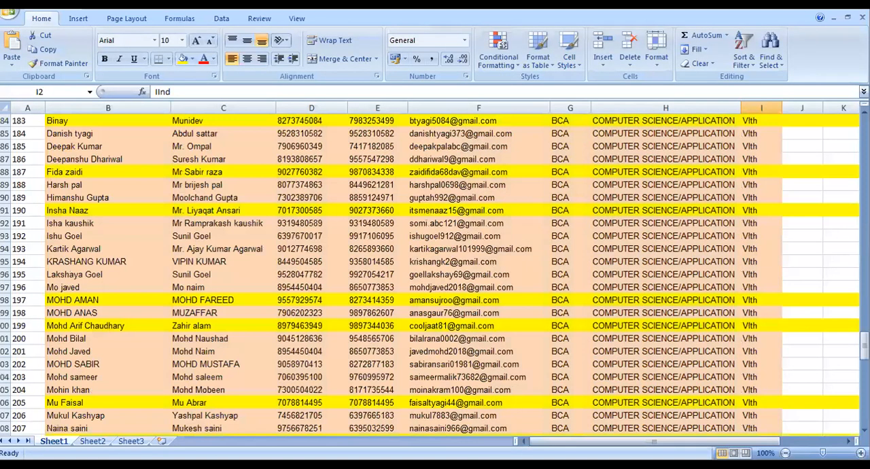
key("alt+Tab")
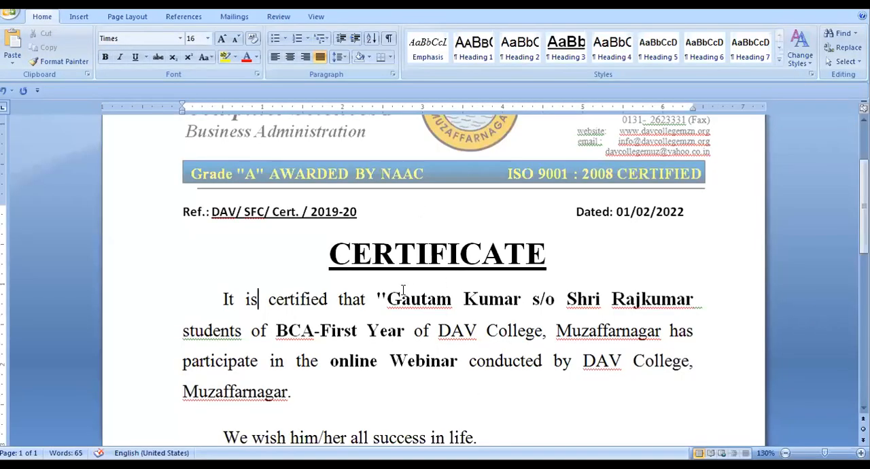
scroll(449, 291, "up", 1)
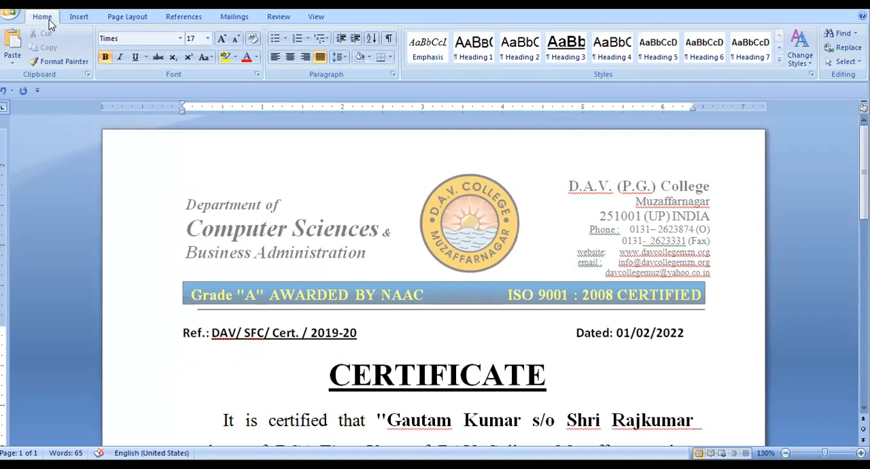
Find the mail merge commands and examine the document types available for starting a mail merge alongside the certificate
left_click(78, 21)
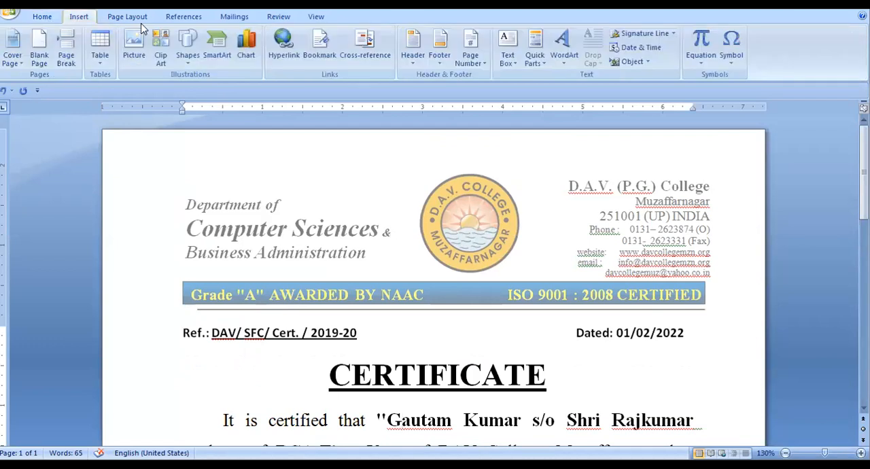
left_click(122, 19)
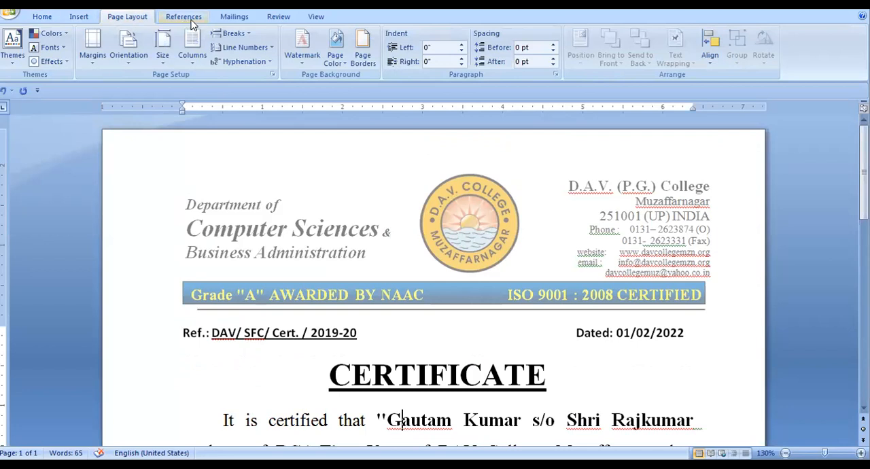
left_click(187, 20)
left_click(235, 20)
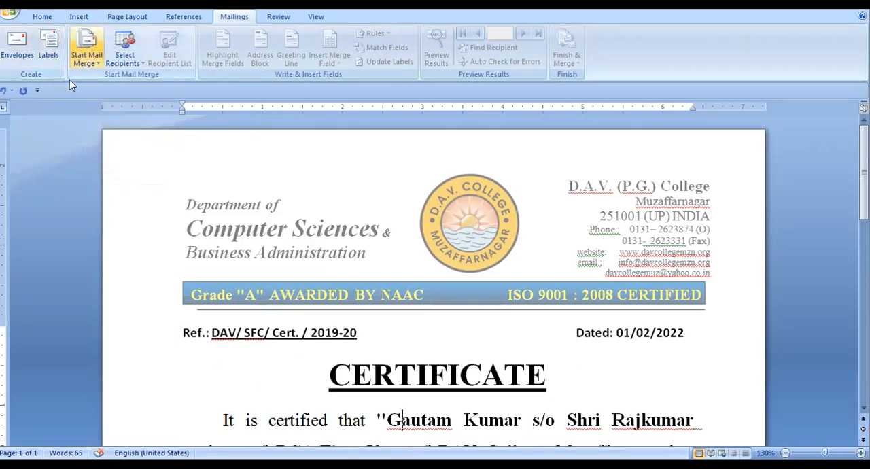
left_click(90, 62)
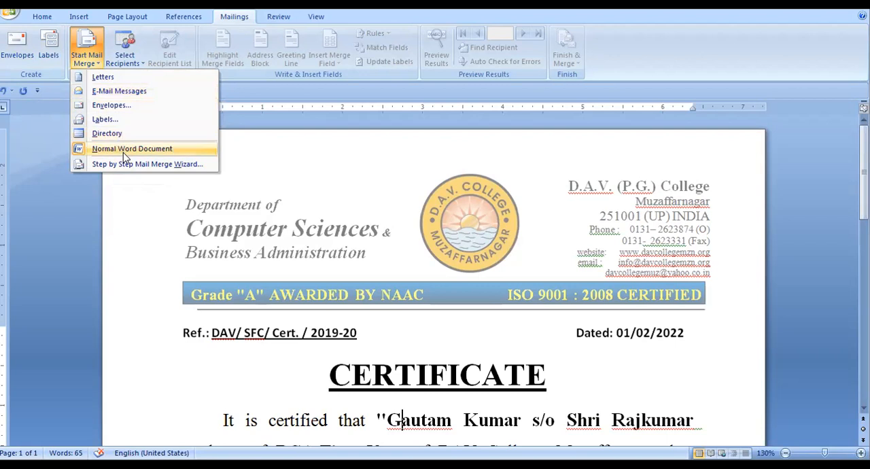
left_click(366, 365)
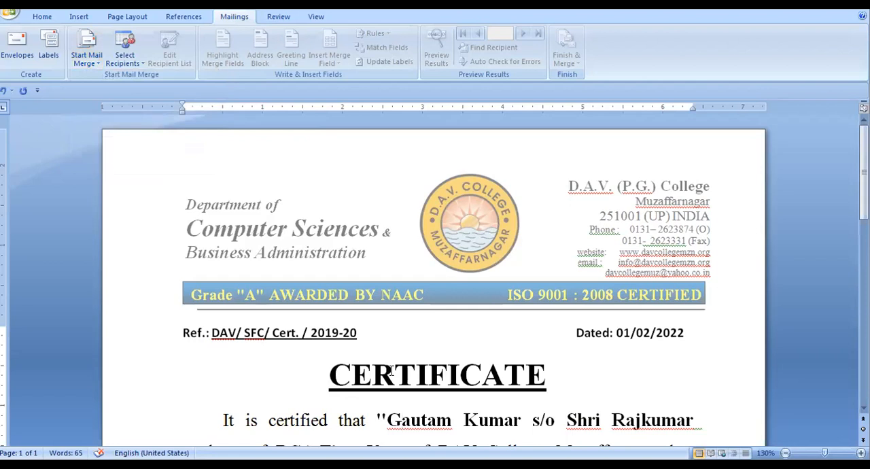
scroll(391, 371, "down", 3)
scroll(392, 370, "down", 2)
scroll(390, 363, "up", 5)
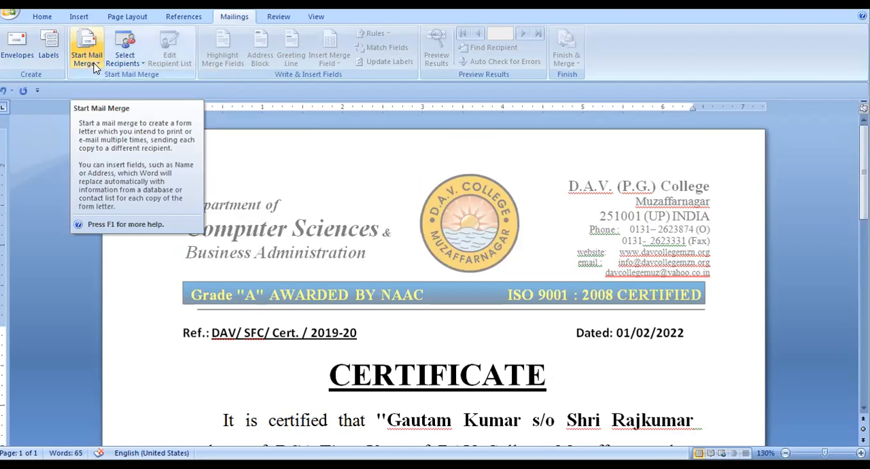
left_click(270, 333)
scroll(291, 321, "down", 3)
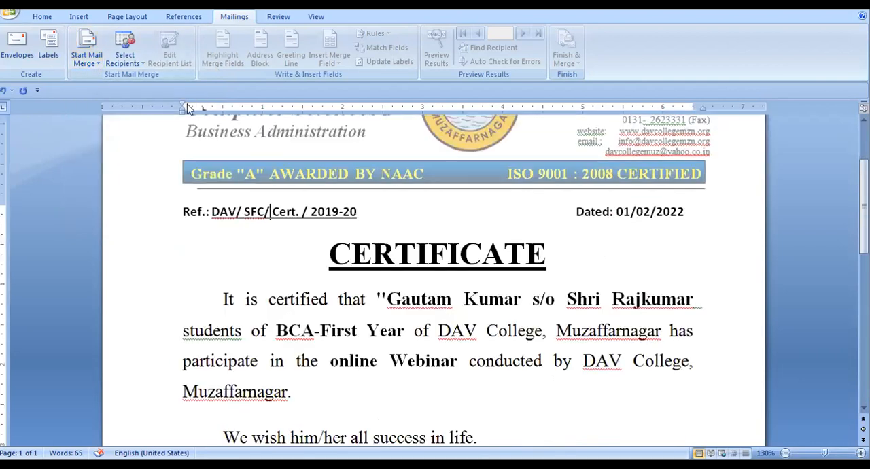
Use the existing list student.xlsx from the MAIL MERGE folder on the Desktop as the mail merge data source
left_click(141, 62)
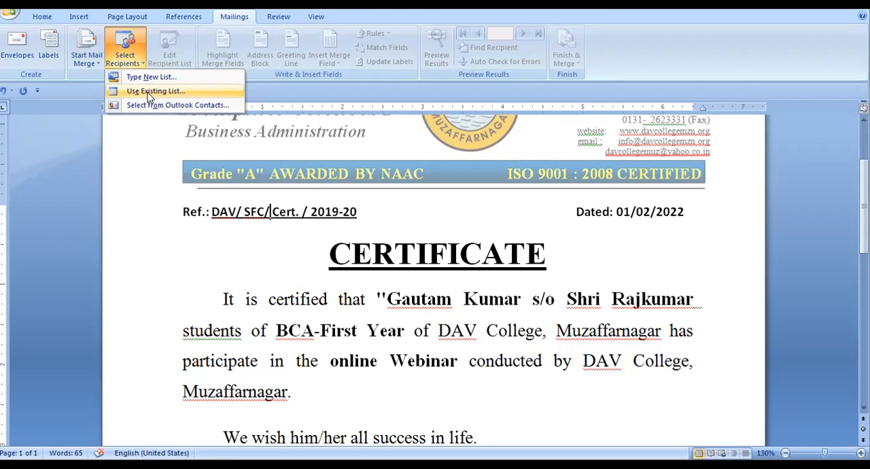
left_click(149, 93)
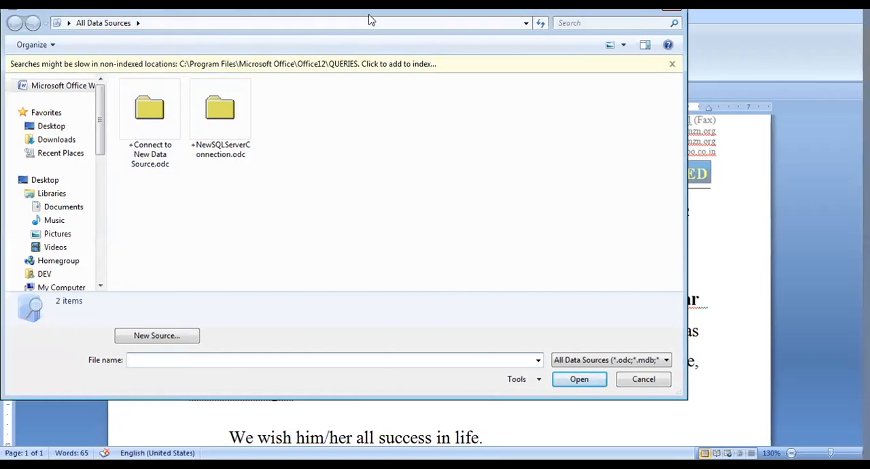
left_click_drag(369, 15, 428, 47)
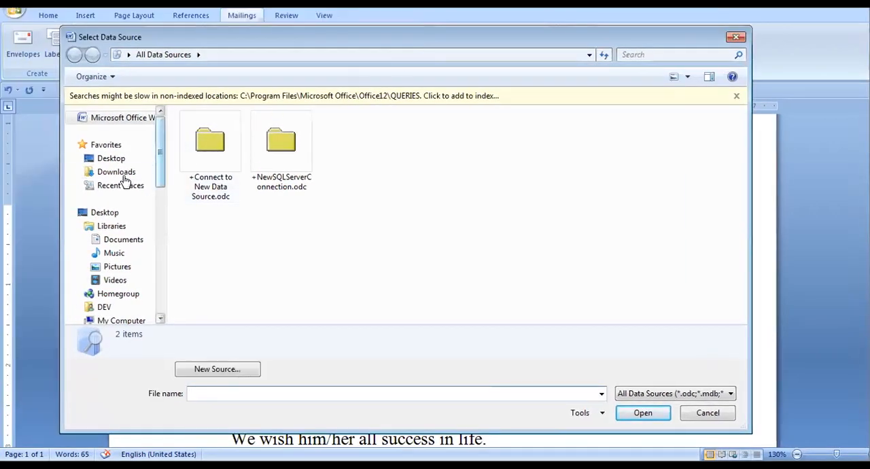
left_click(111, 160)
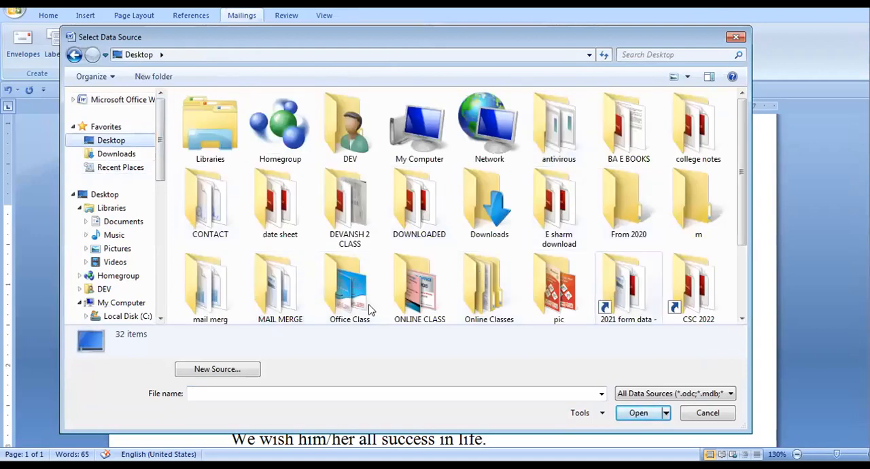
double_click(280, 286)
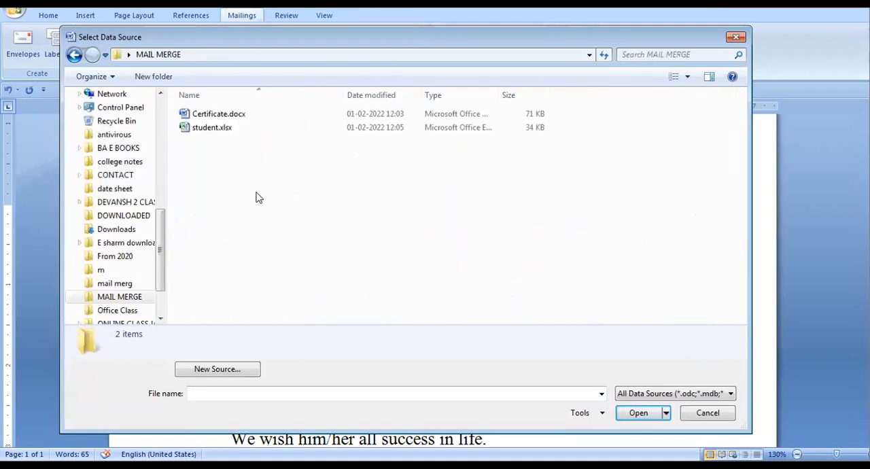
left_click(215, 129)
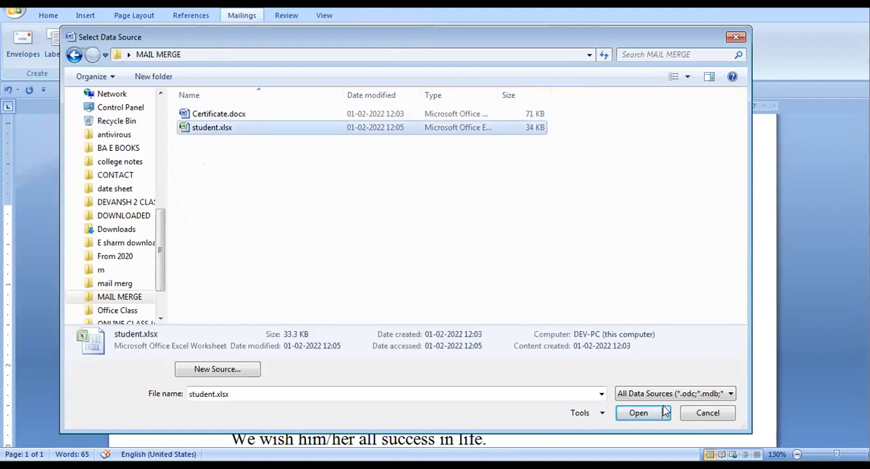
left_click(641, 413)
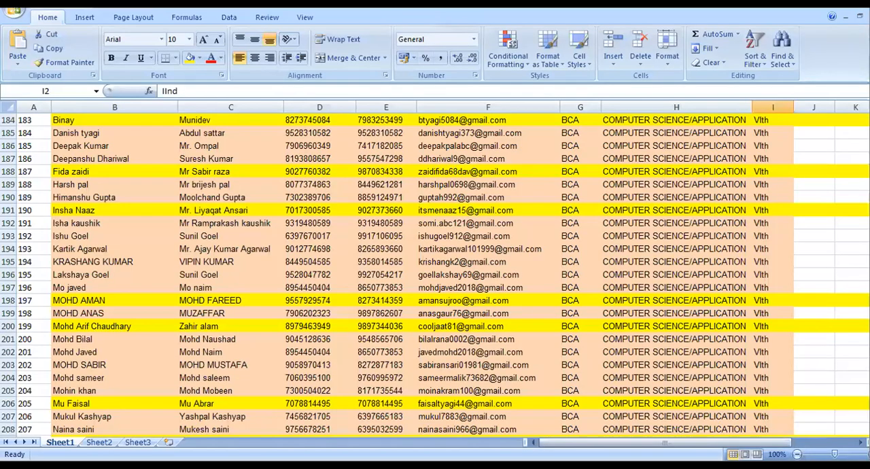
Switch to Excel and check which of Sheet1, Sheet2 and Sheet3 in student.xlsx holds the student records
left_click(98, 442)
left_click(137, 441)
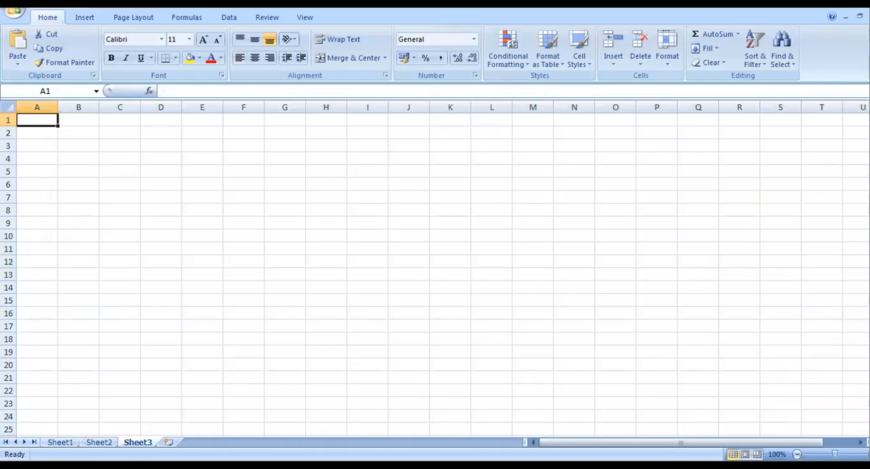
left_click(68, 442)
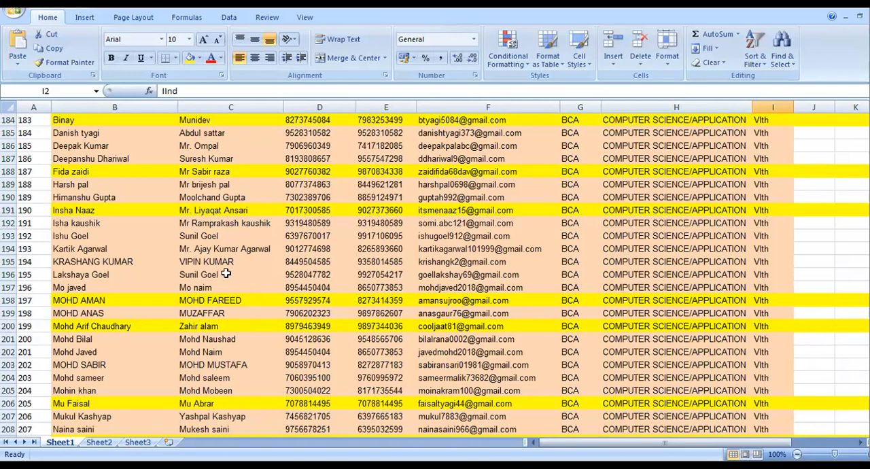
scroll(338, 286, "up", 15)
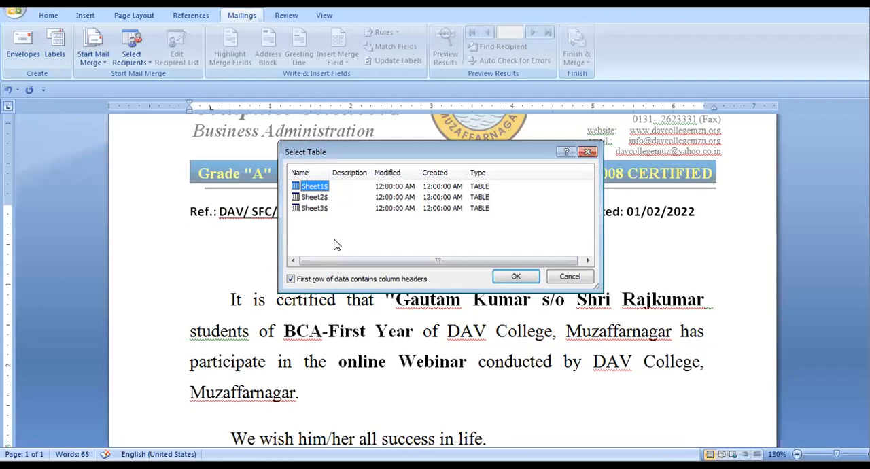
Back in Word, choose Sheet1$ as the recipient table, and open and accept the mail merge recipient list
left_click(309, 198)
left_click(316, 208)
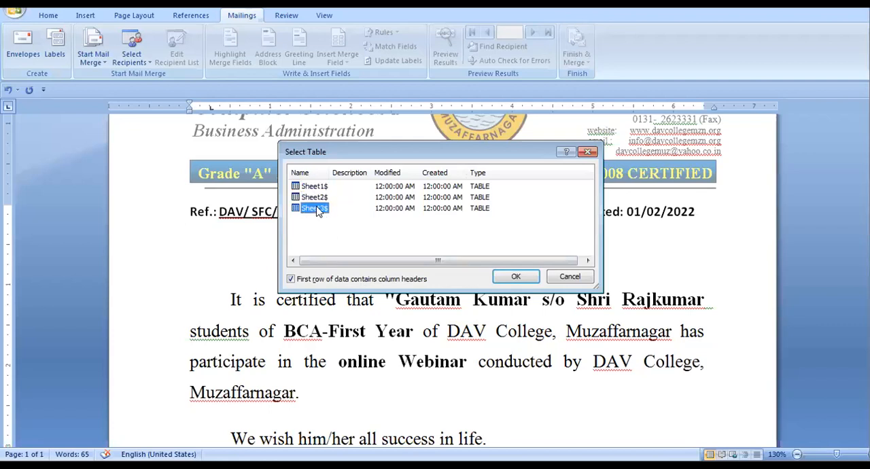
left_click(319, 189)
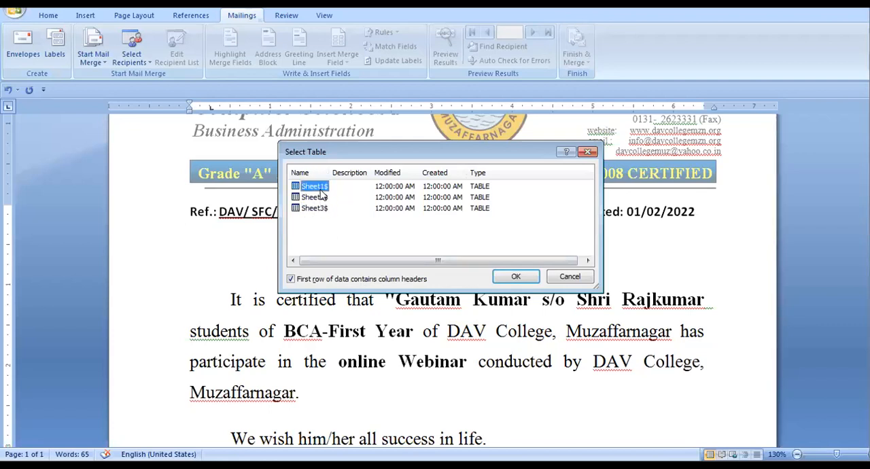
left_click(503, 282)
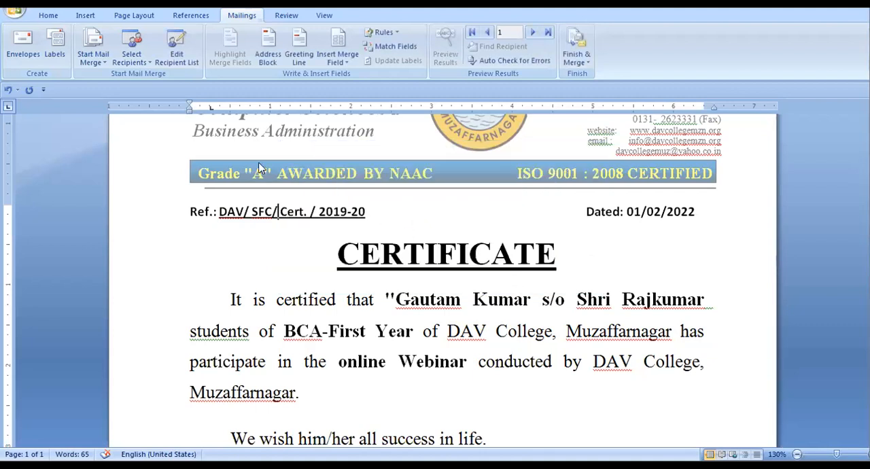
left_click(180, 66)
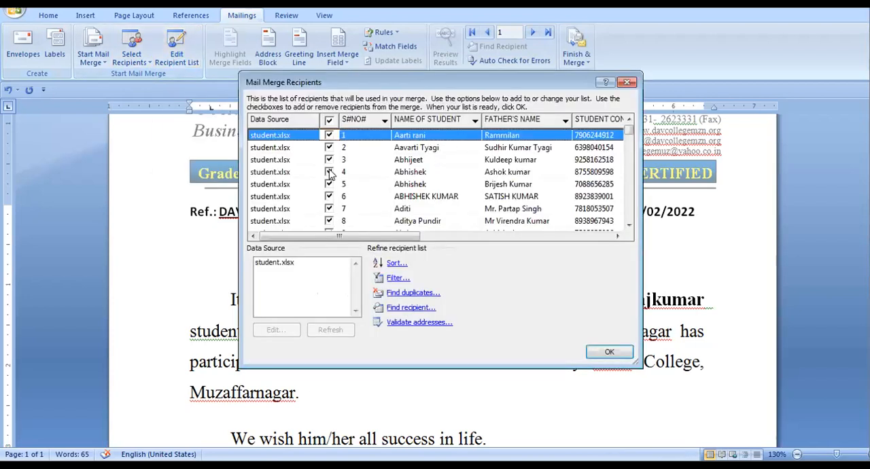
key("Return")
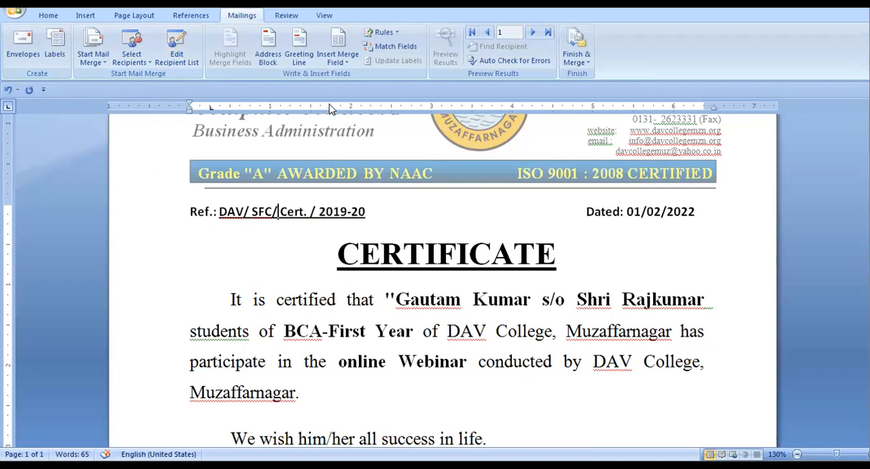
Review the available merge fields and compare them with the student name, father's name, class and year in the certificate text
left_click(342, 63)
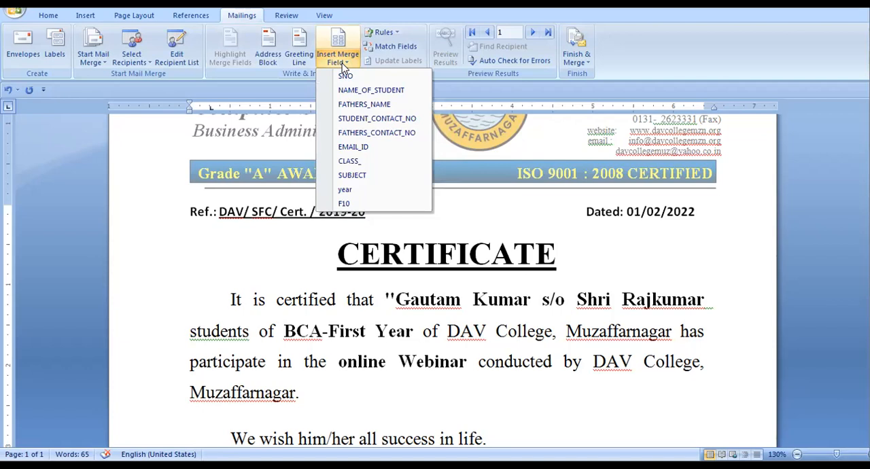
left_click(471, 315)
left_click_drag(398, 299, 542, 306)
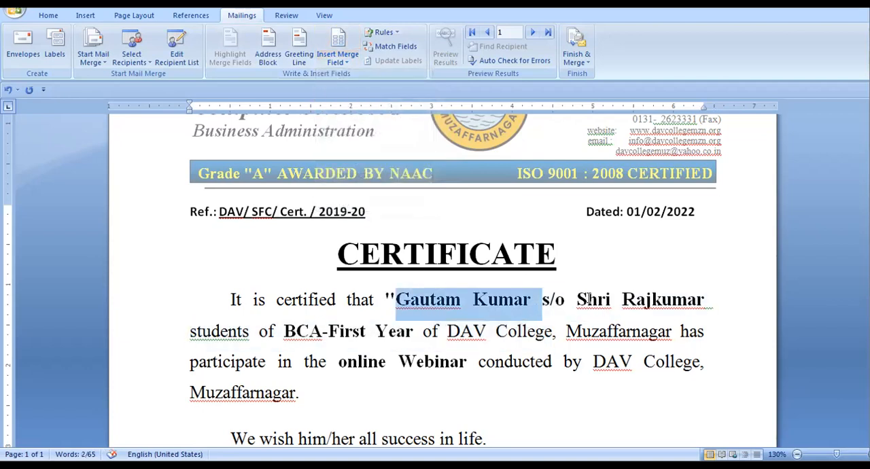
left_click_drag(631, 306, 662, 307)
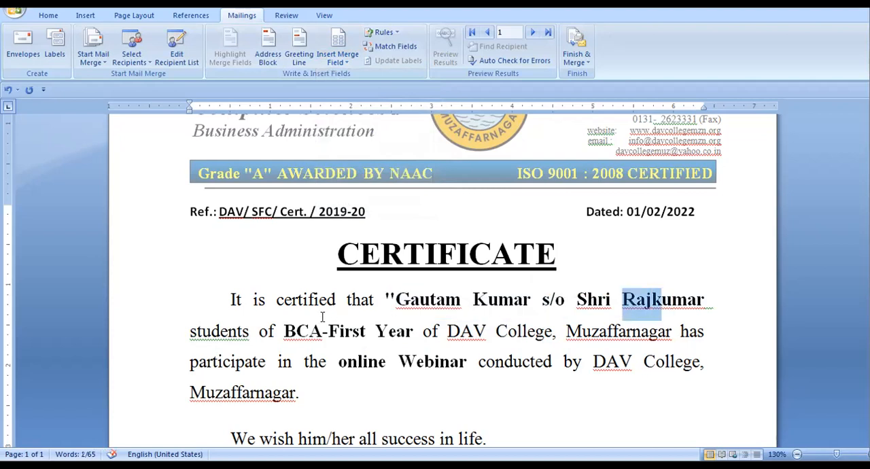
left_click_drag(282, 331, 331, 332)
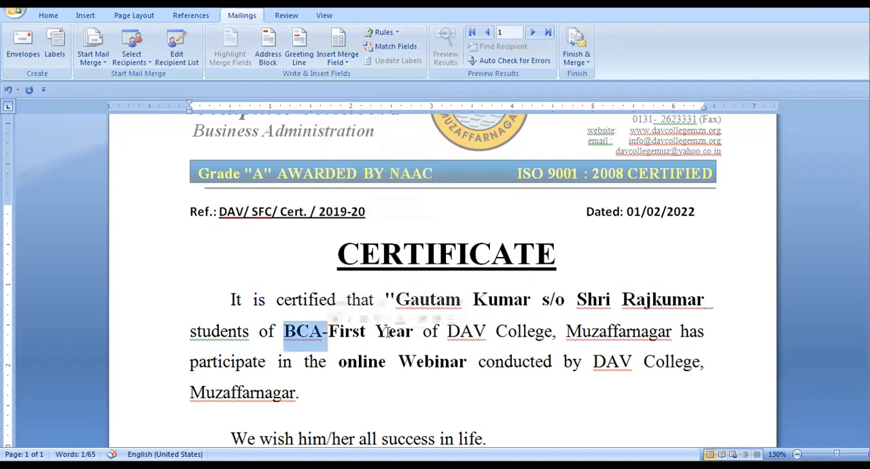
left_click_drag(410, 331, 340, 329)
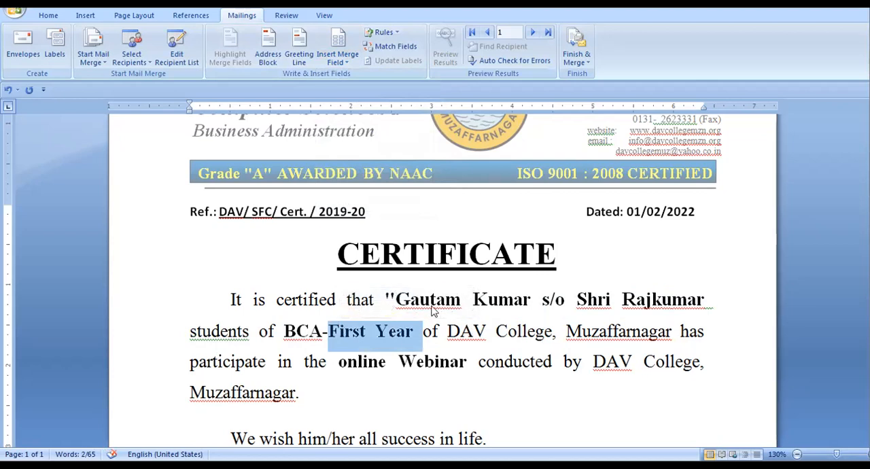
left_click(612, 300)
Replace the sample student's name after "It is certified that" with the NAME_OF_STUDENT merge field
left_click_drag(537, 299, 385, 299)
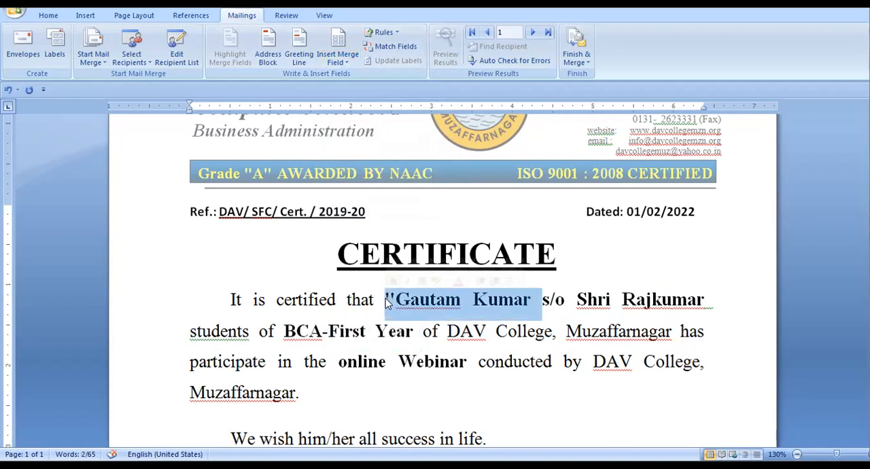
key("Delete")
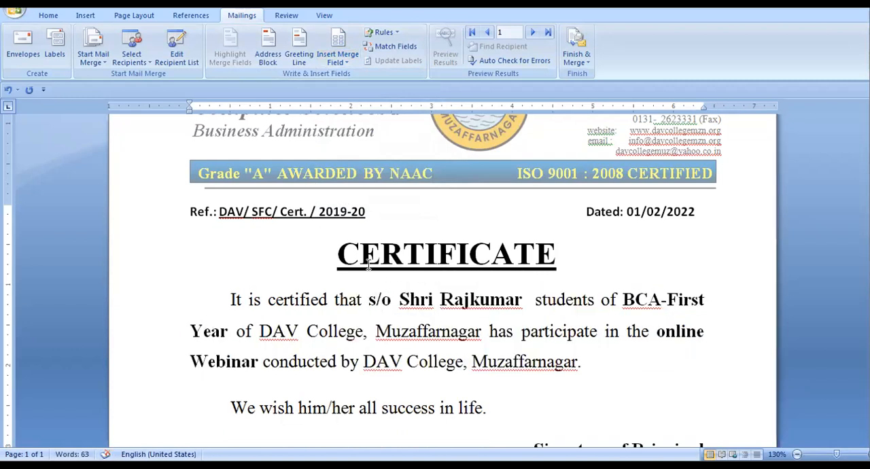
left_click(348, 62)
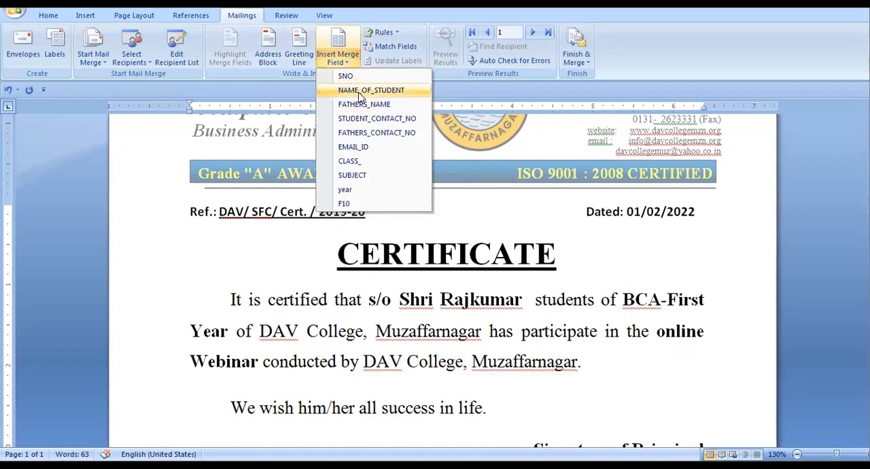
left_click(359, 93)
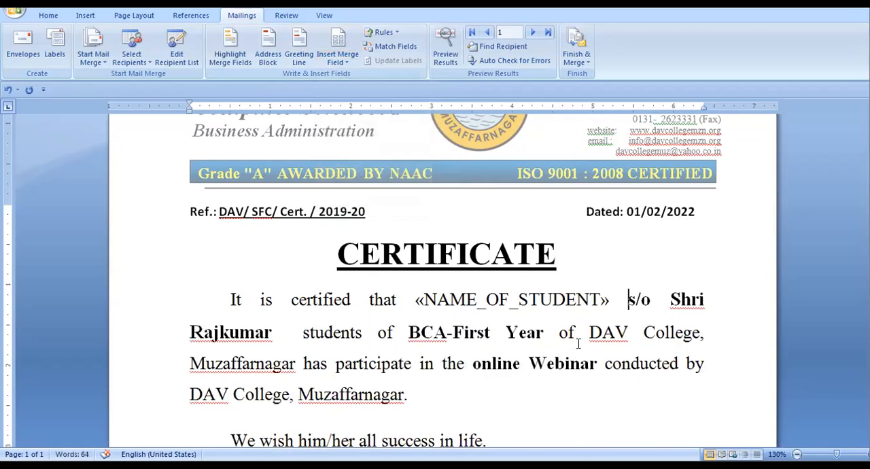
Replace the sample father's name after "s/o Shri" with the FATHERS_NAME merge field
left_click_drag(190, 332, 272, 348)
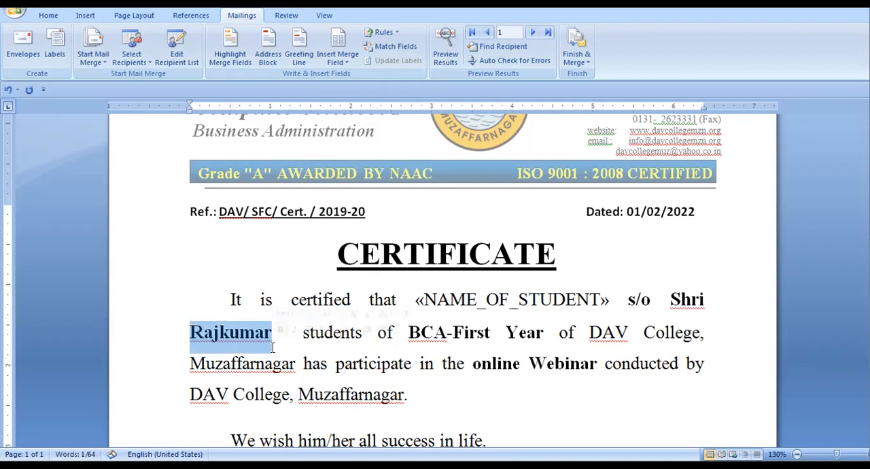
key("Delete")
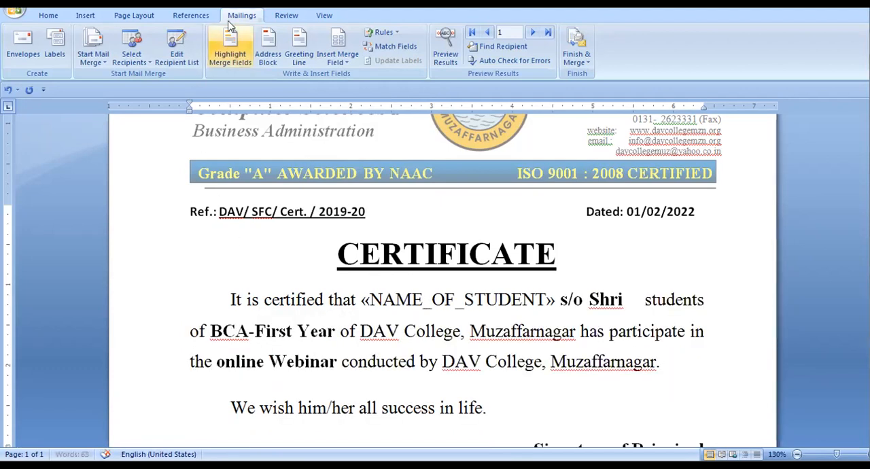
left_click(348, 63)
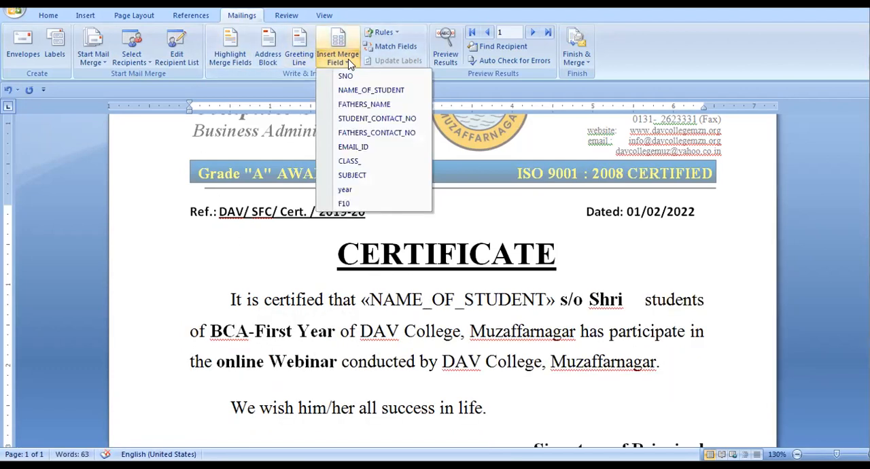
left_click(353, 105)
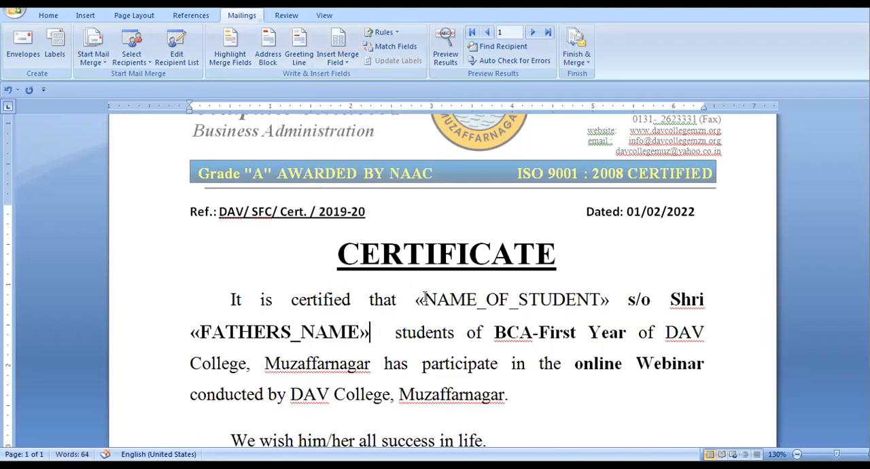
Make the NAME_OF_STUDENT merge field in the certificate paragraph bold
left_click_drag(418, 299, 608, 306)
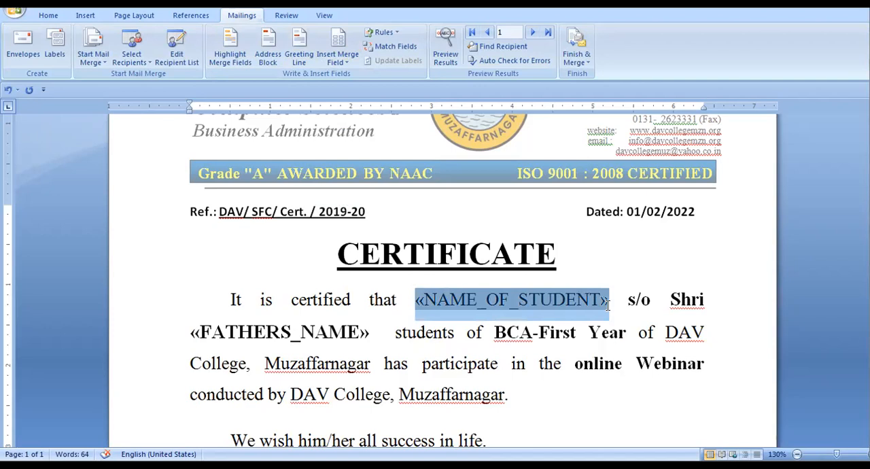
key("ctrl+b")
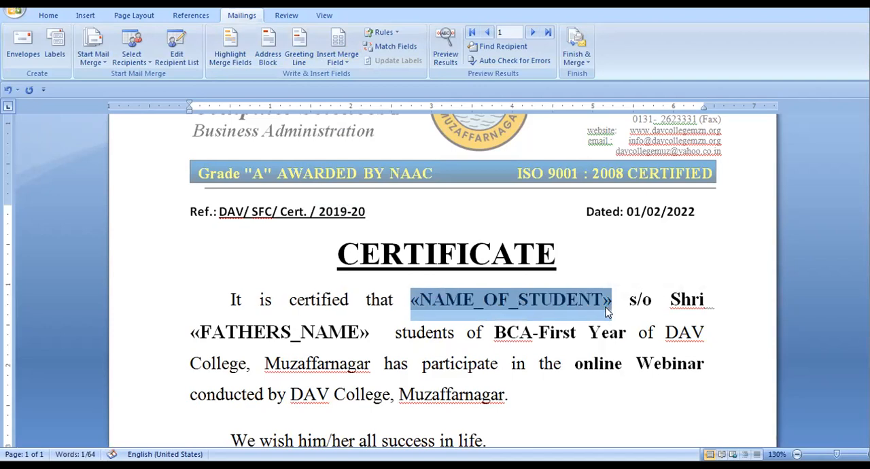
left_click(607, 304)
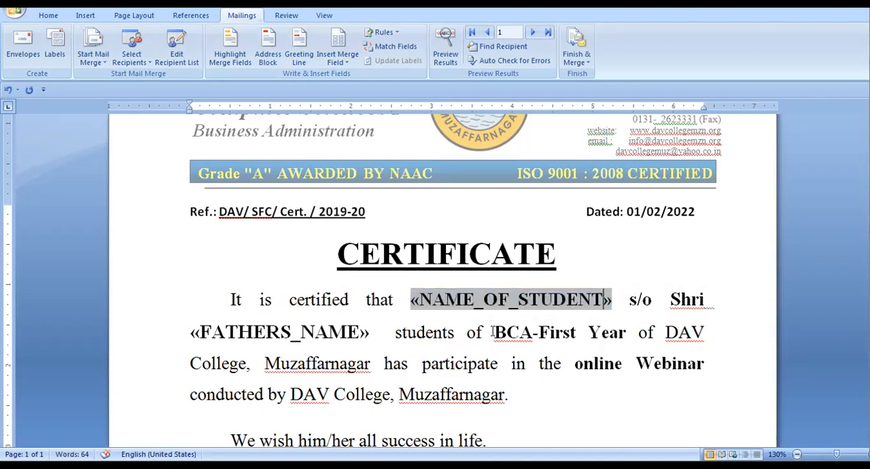
Replace "BCA" with the CLASS_ merge field and "First Year" with the year merge field, keeping the hyphen between them
left_click_drag(495, 332, 534, 333)
key("Delete")
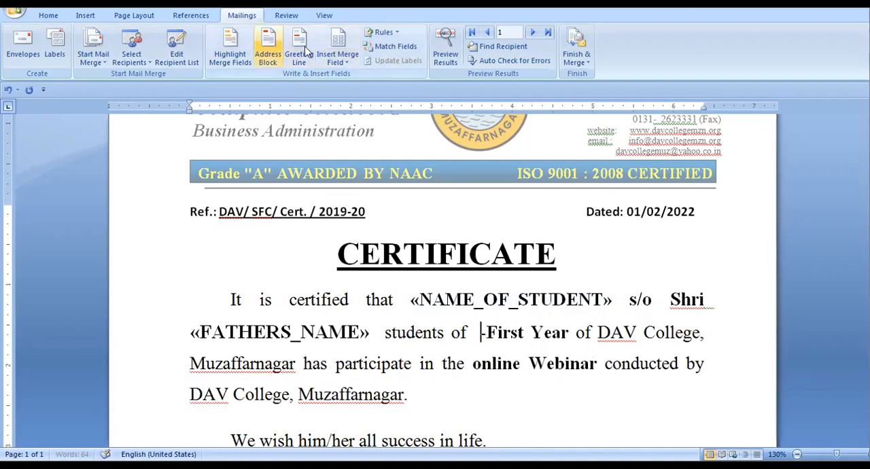
left_click(338, 62)
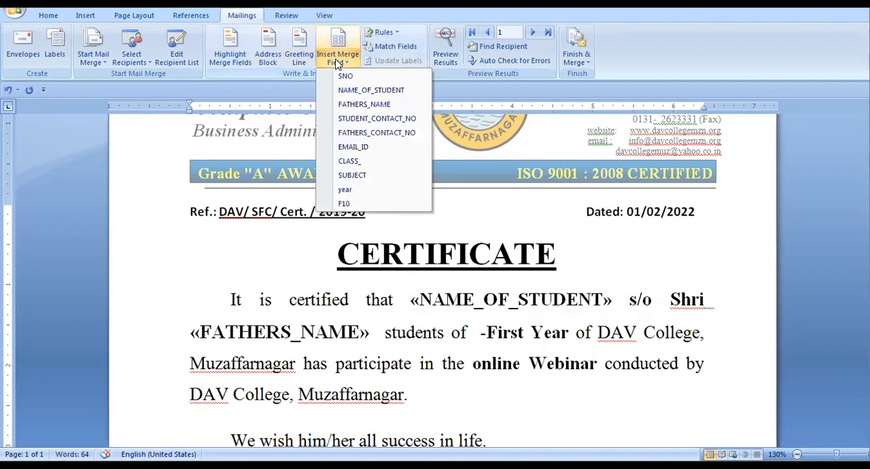
left_click(356, 166)
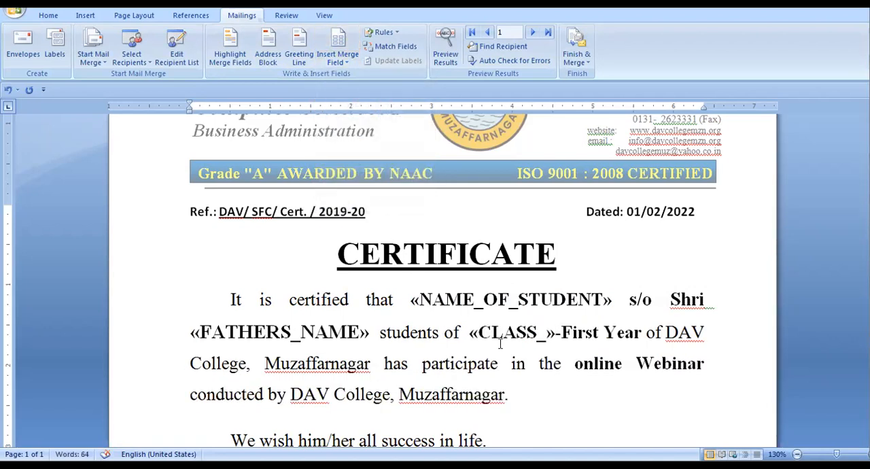
left_click_drag(562, 331, 644, 331)
key("Delete")
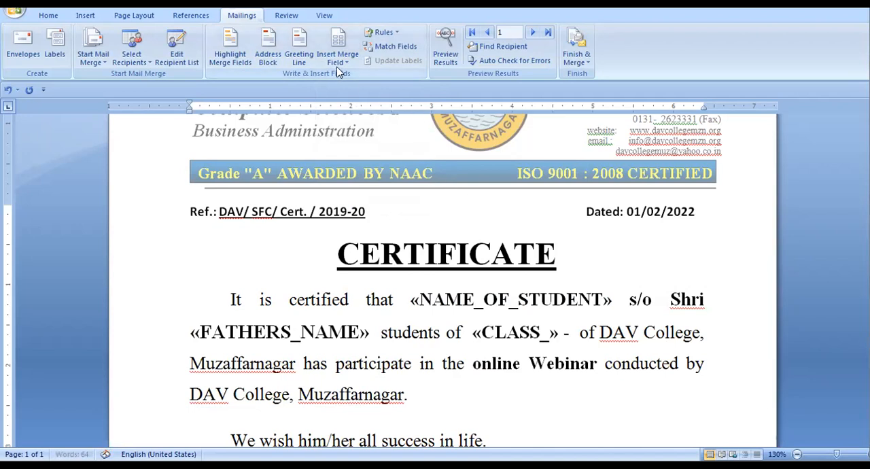
left_click(339, 60)
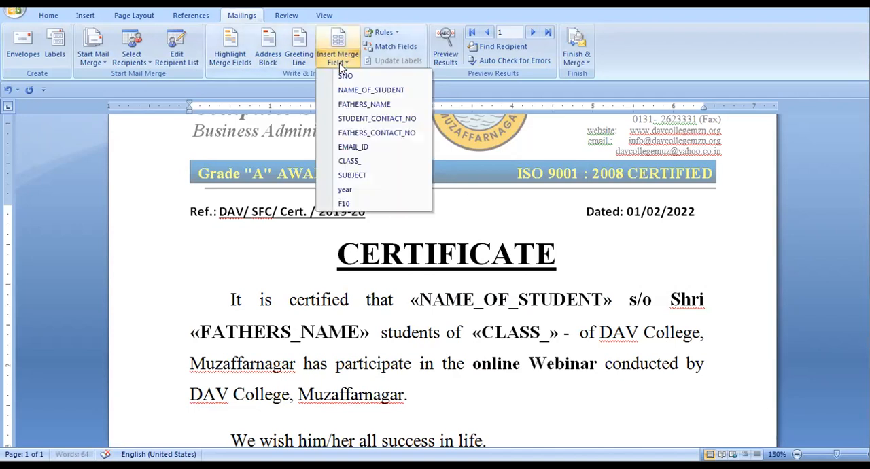
left_click(352, 193)
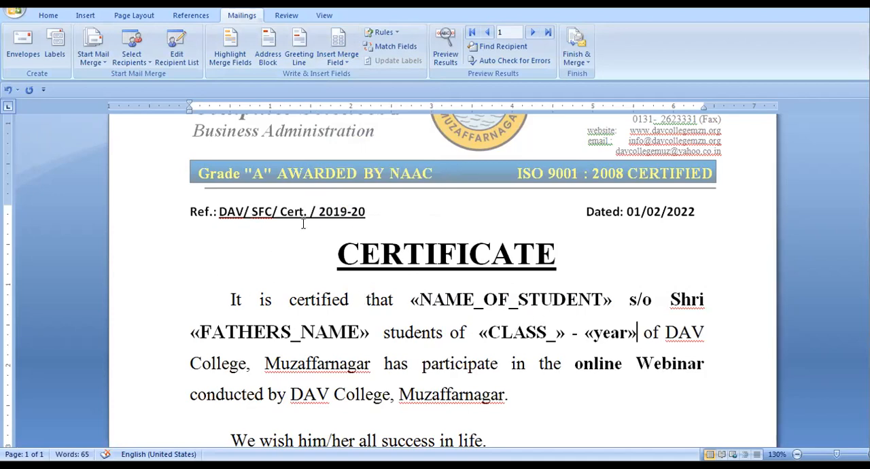
Replace the reference line above the title with "Certificate No." followed by the SNO merge field
left_click(182, 203)
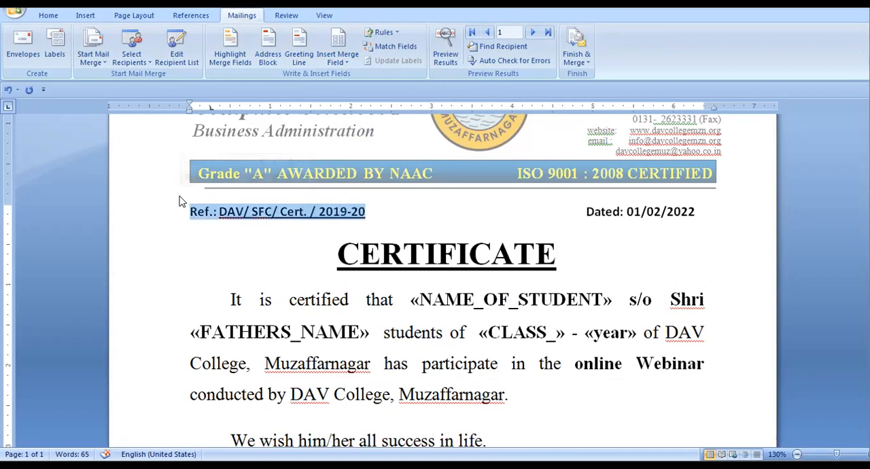
type("Certific")
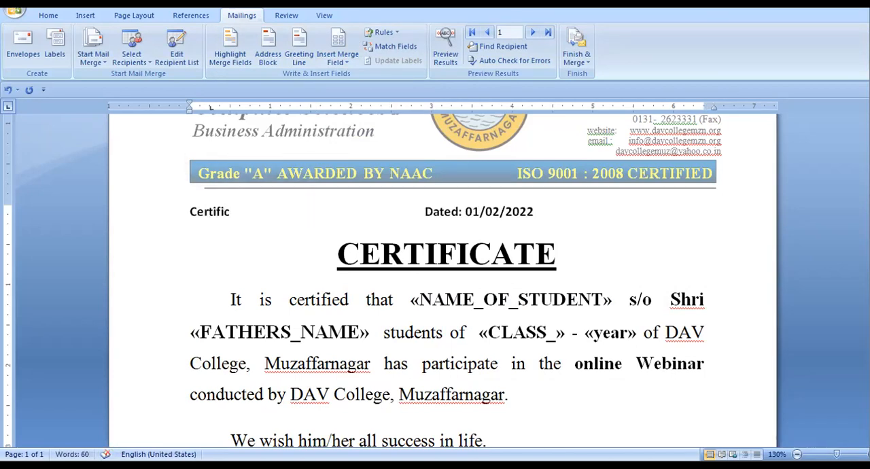
type("ate No.")
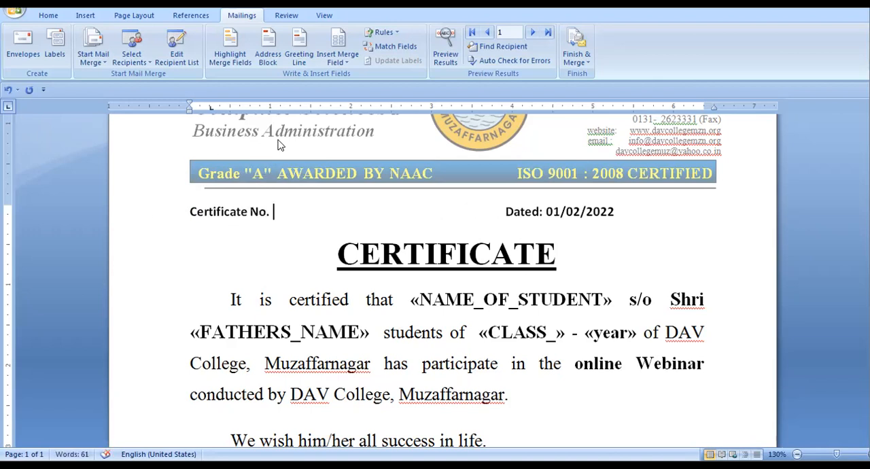
left_click(337, 62)
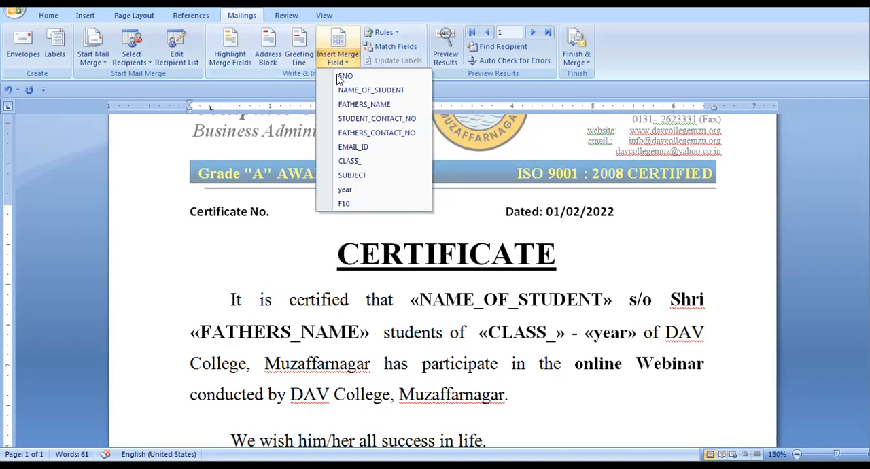
left_click(348, 76)
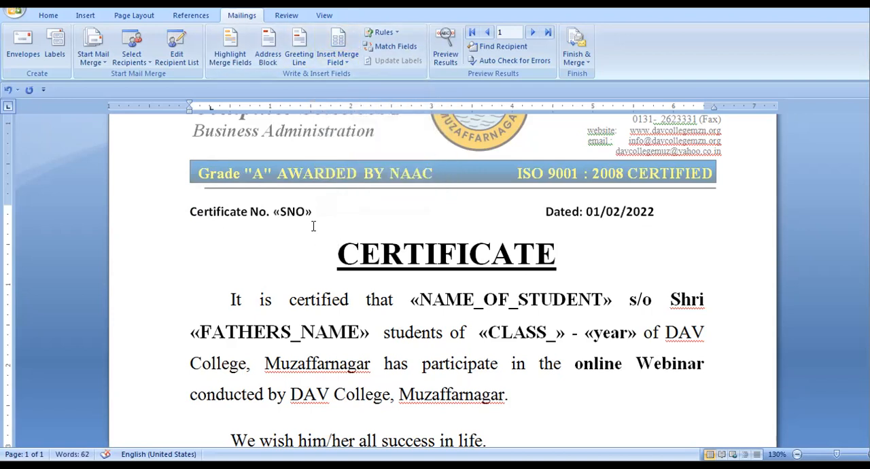
Review the whole certificate, checking the student name, father's name, class and year merge fields and the signature section
scroll(415, 276, "down", 5)
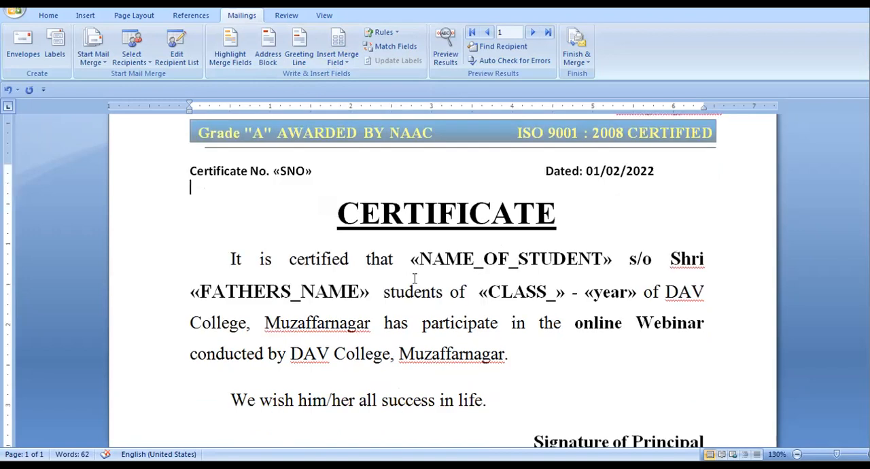
scroll(419, 274, "up", 3)
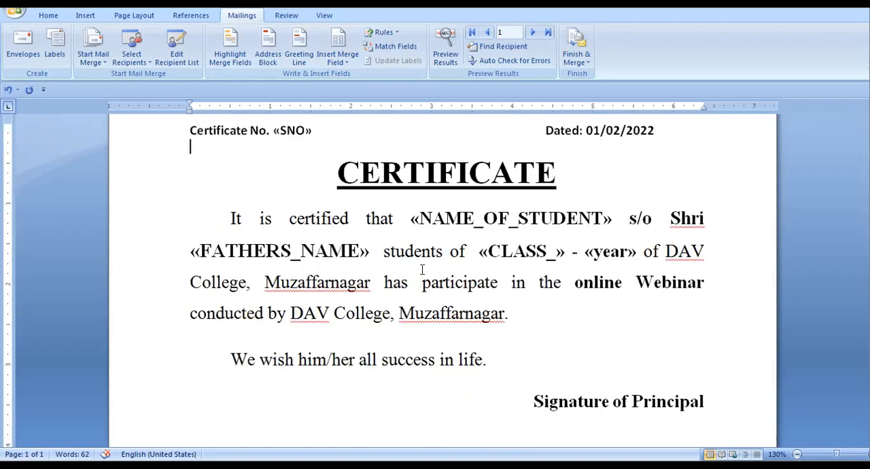
scroll(423, 273, "down", 3)
scroll(460, 270, "up", 3)
left_click_drag(411, 219, 592, 237)
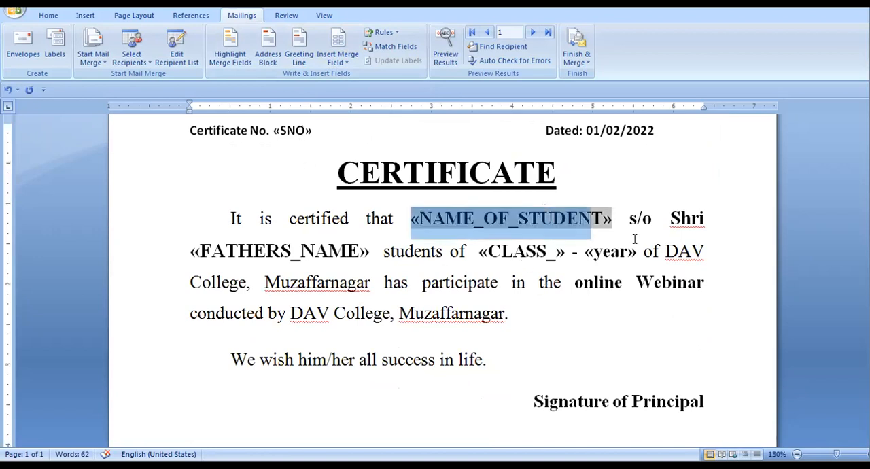
left_click_drag(208, 251, 359, 251)
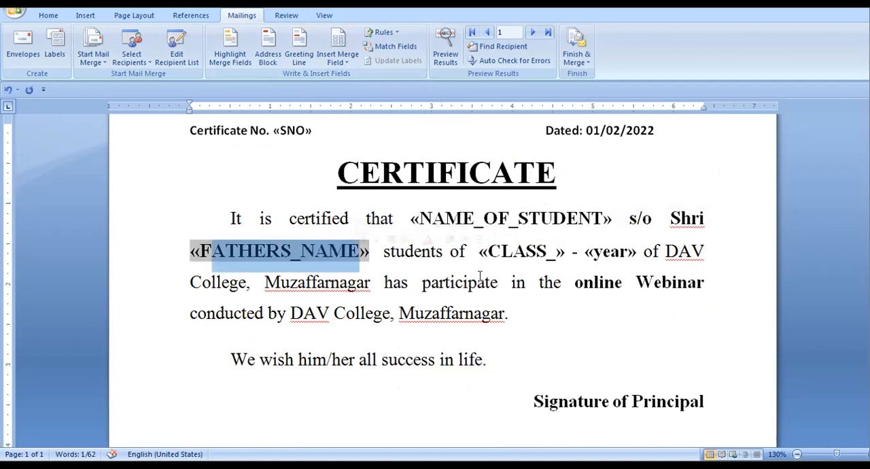
left_click_drag(501, 252, 636, 253)
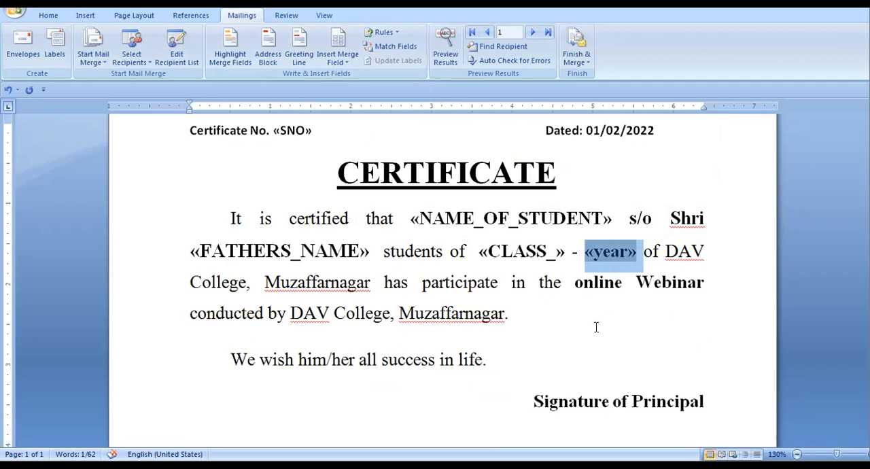
scroll(596, 324, "down", 7)
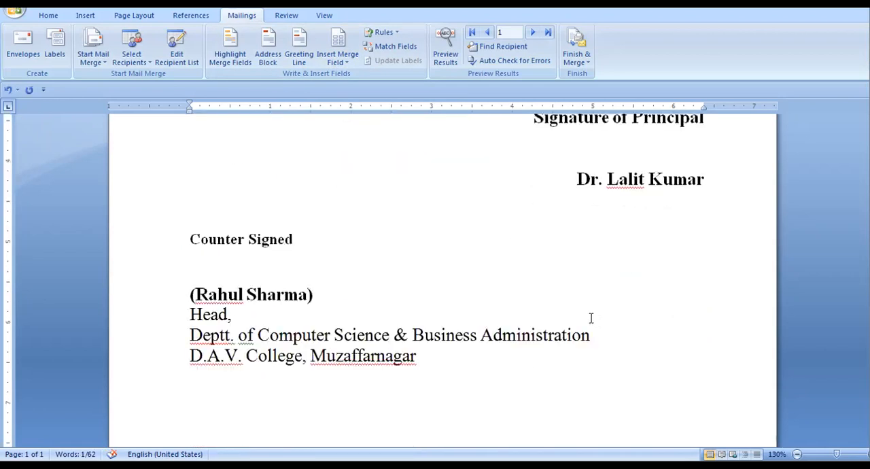
scroll(590, 317, "up", 8)
scroll(589, 317, "down", 6)
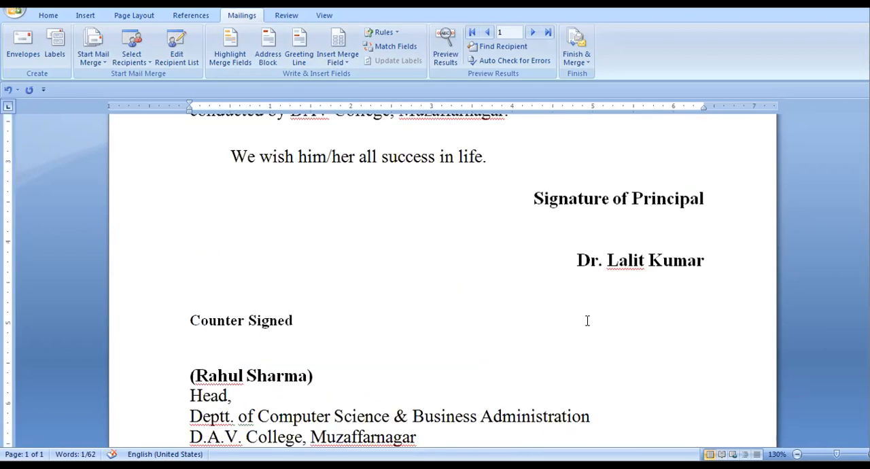
scroll(588, 319, "up", 5)
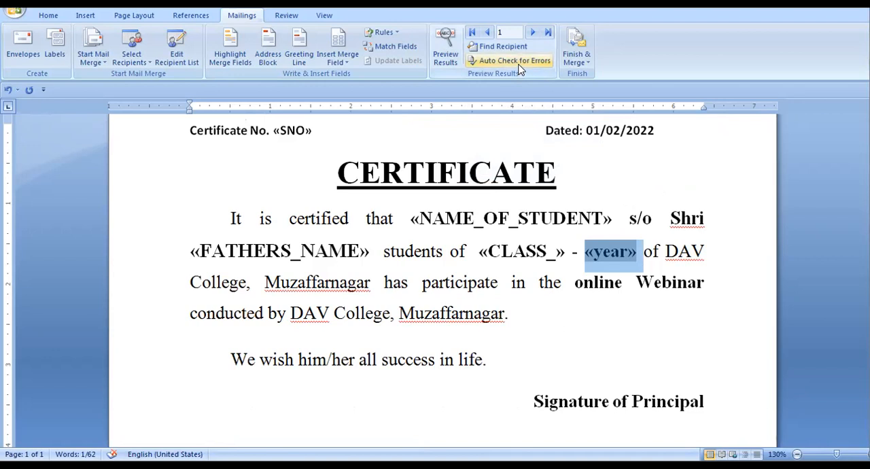
Preview the mail merge results for record 1 and check the filled-in certificate down to the signature section
left_click(448, 65)
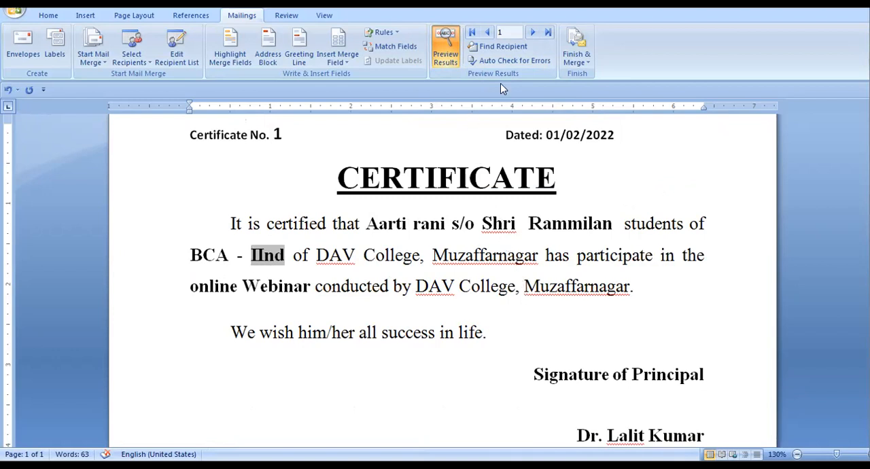
scroll(435, 290, "down", 10)
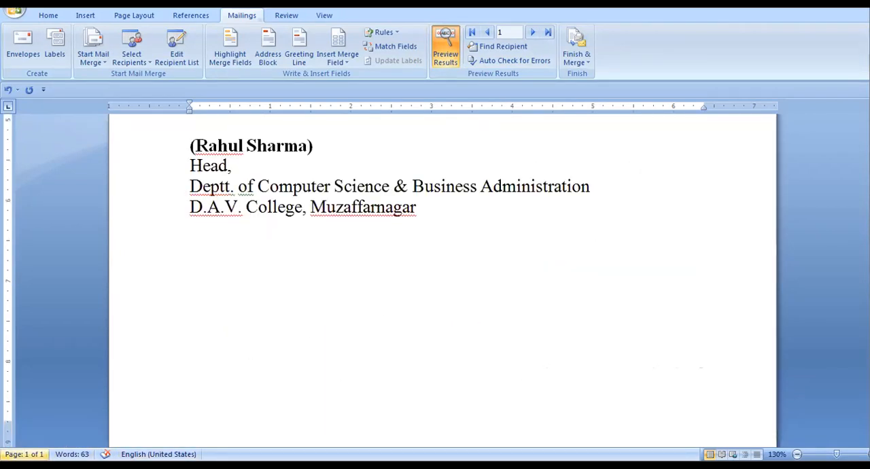
scroll(429, 225, "up", 12)
scroll(552, 238, "down", 5)
scroll(561, 139, "up", 3)
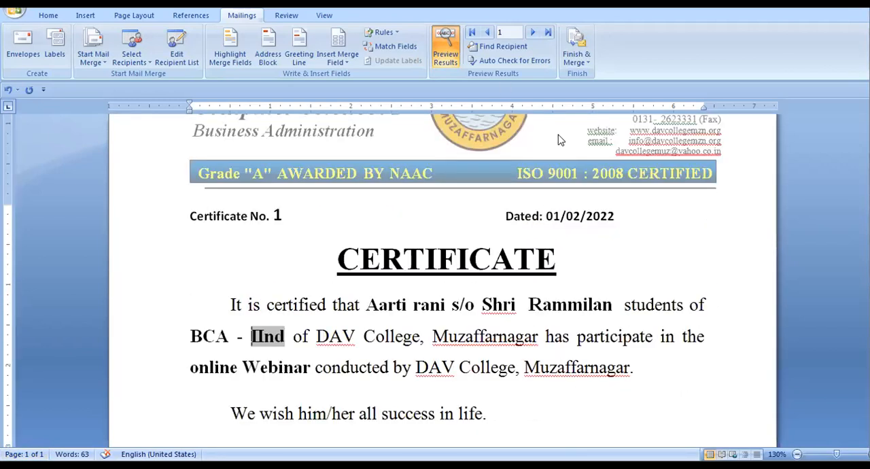
left_click(513, 53)
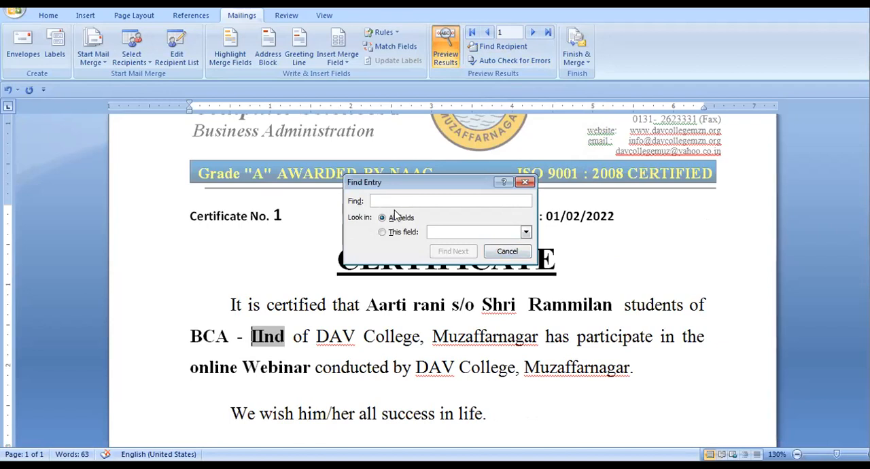
key("Escape")
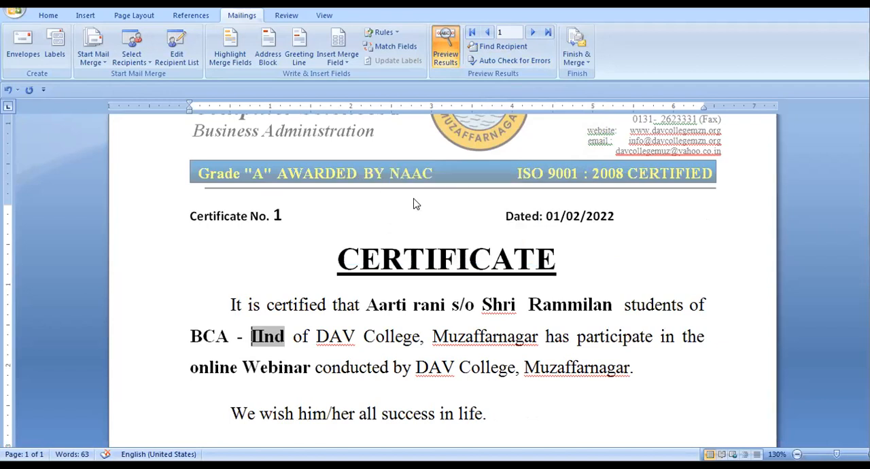
Finish the mail merge by generating editable individual documents for all records in a new document
left_click(577, 68)
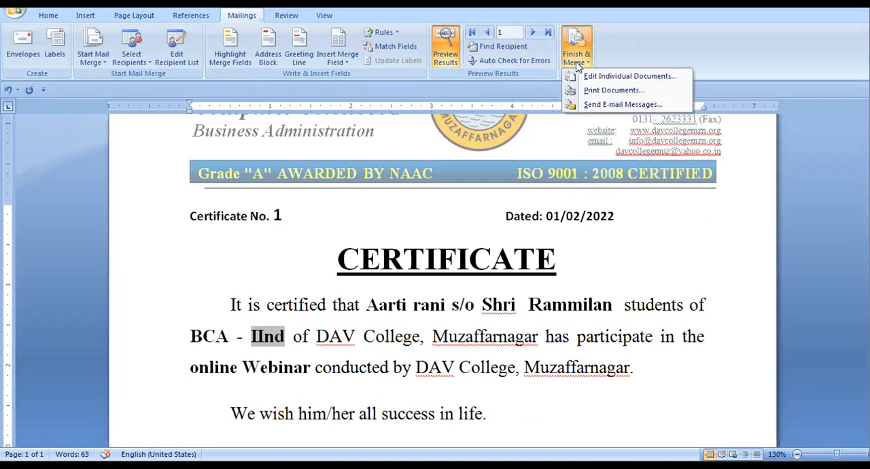
left_click(612, 78)
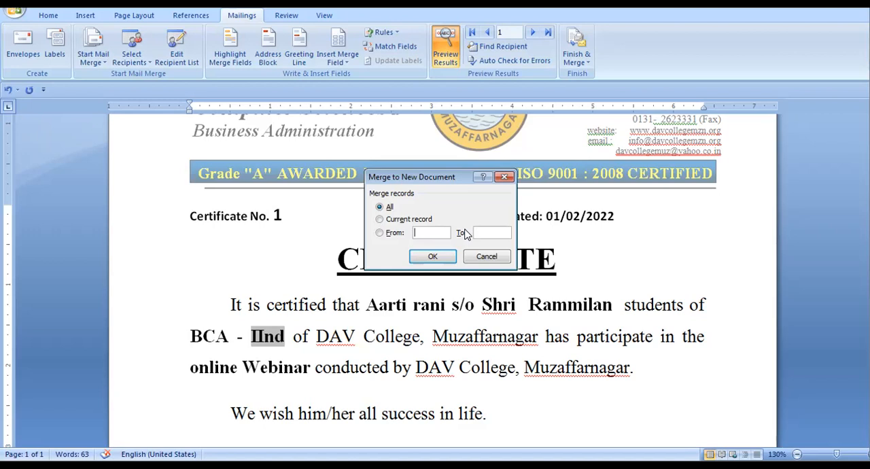
left_click(382, 206)
left_click(429, 256)
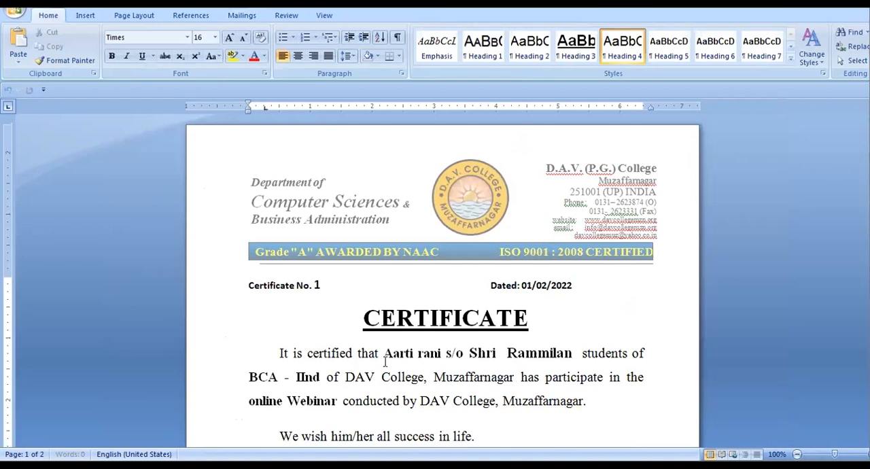
Examine the merged certificates from No. 1 to No. 6, checking the certificate numbers and student details
scroll(395, 338, "down", 1)
scroll(395, 338, "down", 20)
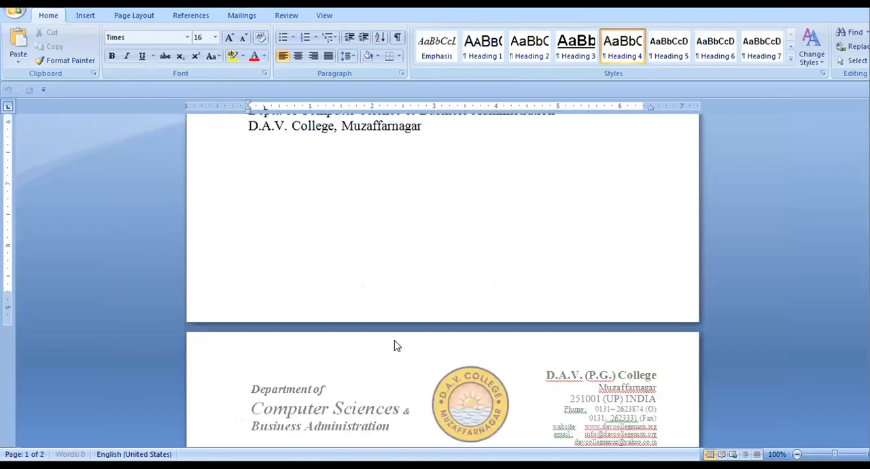
scroll(393, 347, "down", 20)
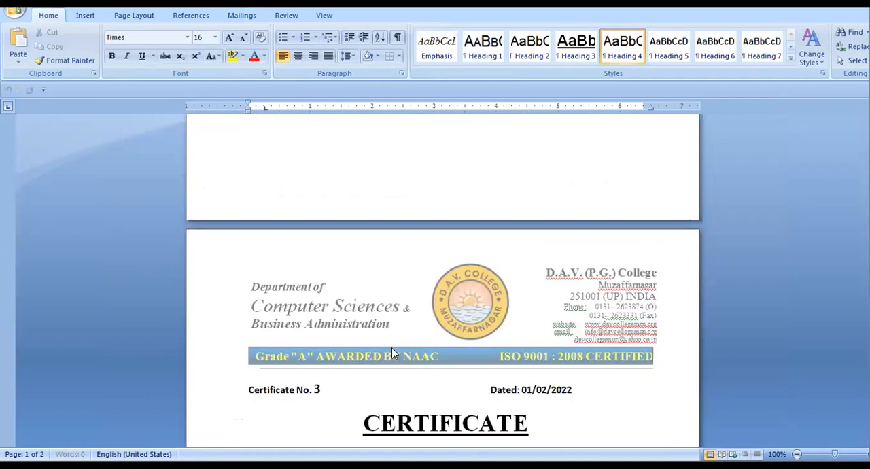
scroll(488, 296, "down", 12)
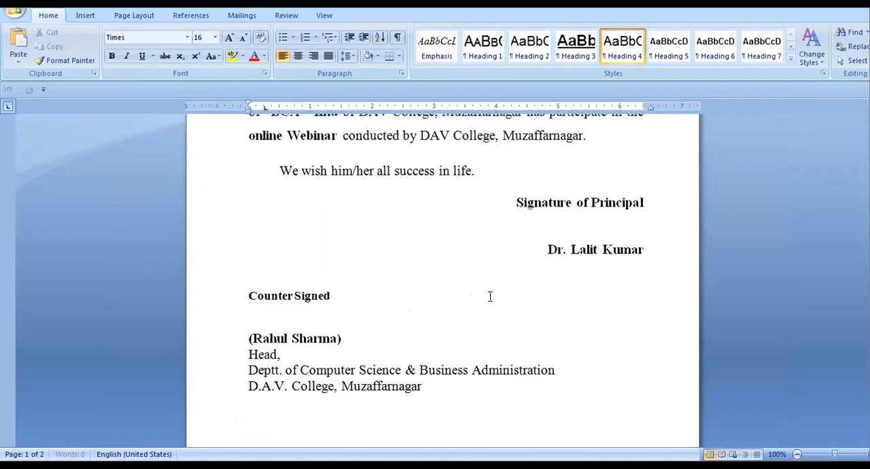
scroll(489, 296, "up", 3)
scroll(489, 295, "down", 20)
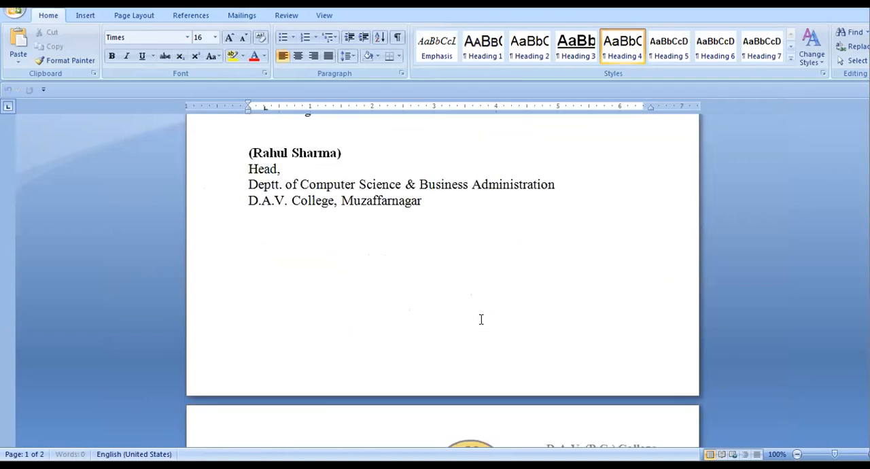
scroll(478, 332, "down", 20)
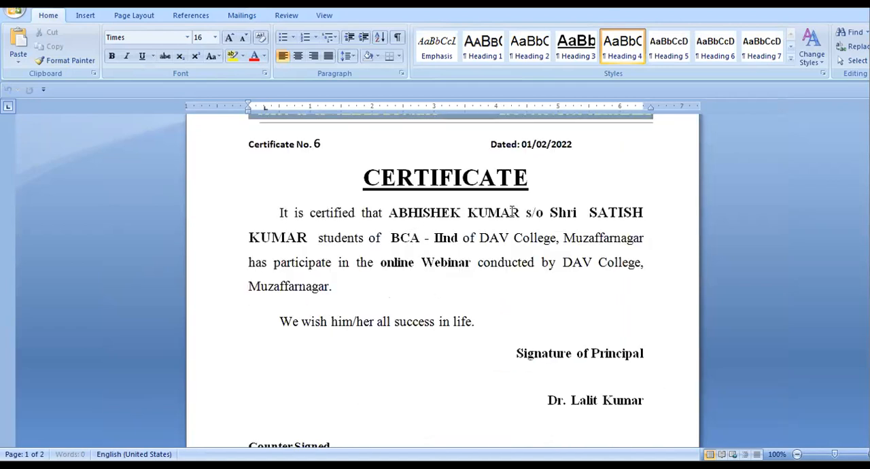
scroll(336, 212, "up", 2)
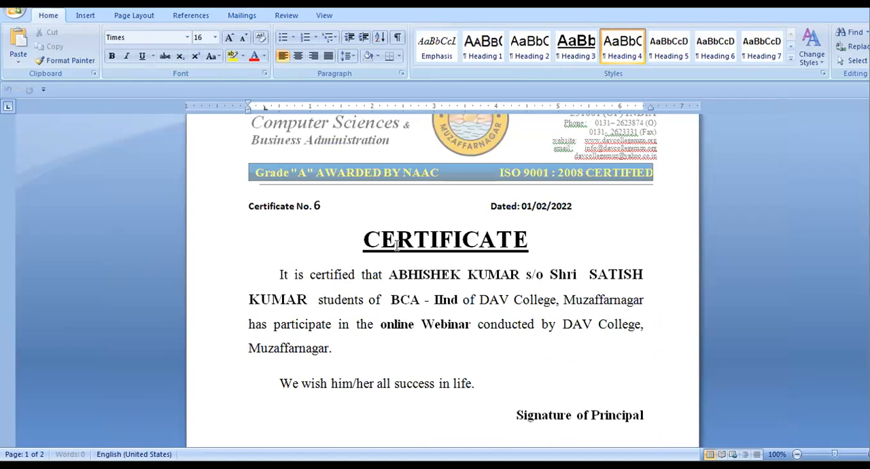
scroll(337, 316, "up", 3, "ctrl")
scroll(343, 318, "up", 1, "ctrl")
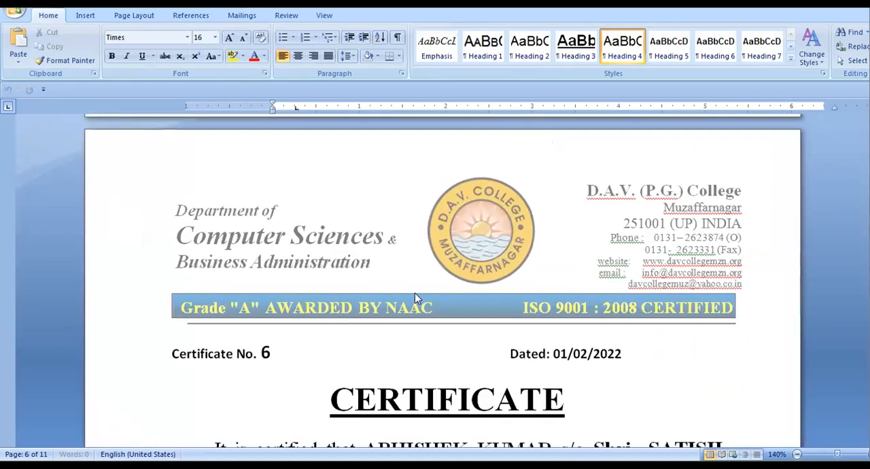
Examine the remaining merged certificates from No. 6 onward, checking names, class and year through to the last pages
scroll(416, 295, "down", 6)
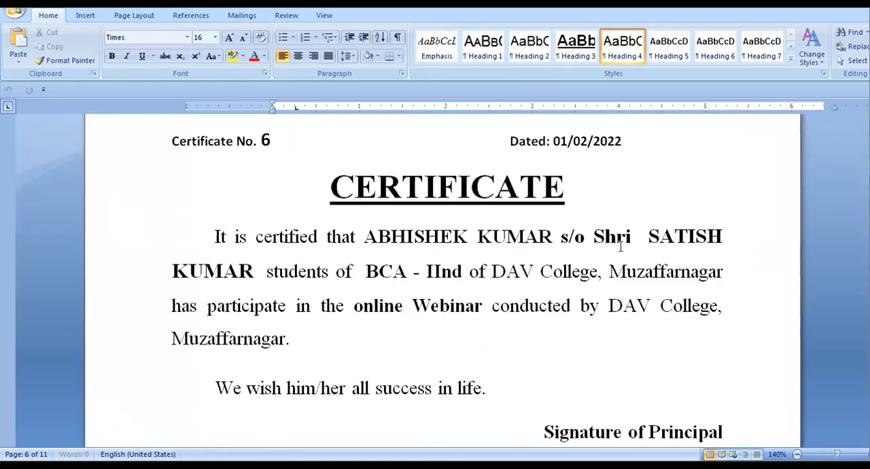
scroll(510, 280, "down", 10)
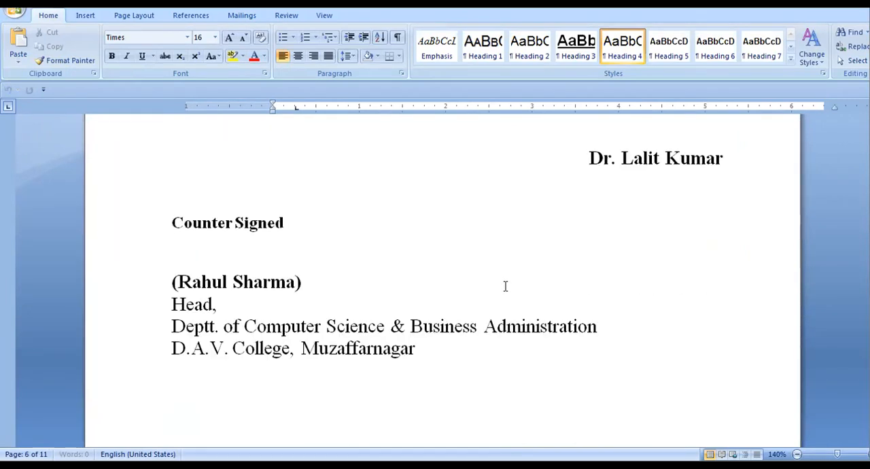
scroll(258, 292, "up", 7)
scroll(262, 301, "down", 15)
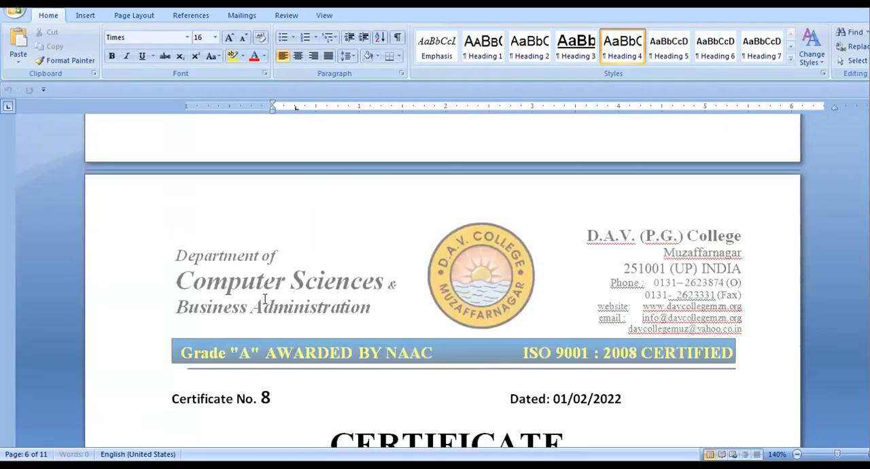
scroll(248, 302, "down", 20)
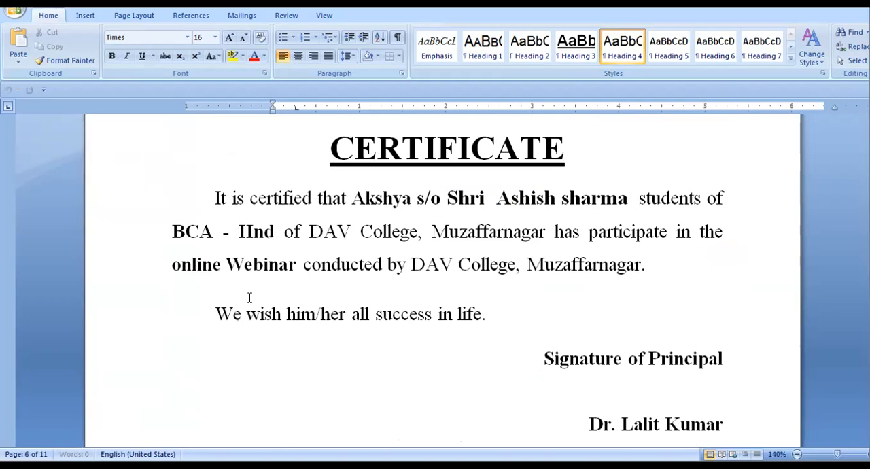
scroll(248, 303, "down", 20)
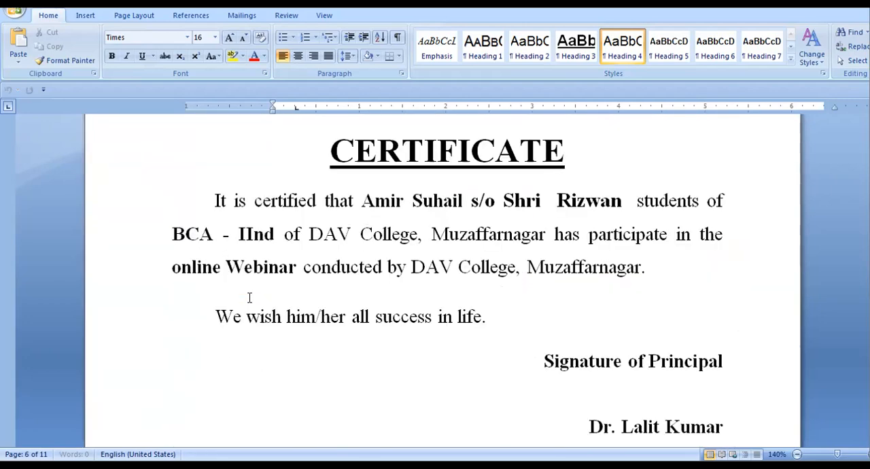
scroll(248, 306, "down", 18)
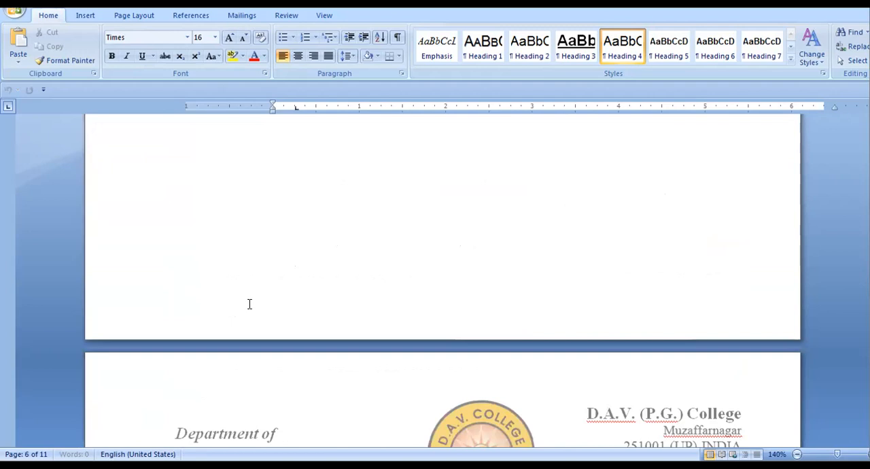
scroll(249, 304, "down", 20)
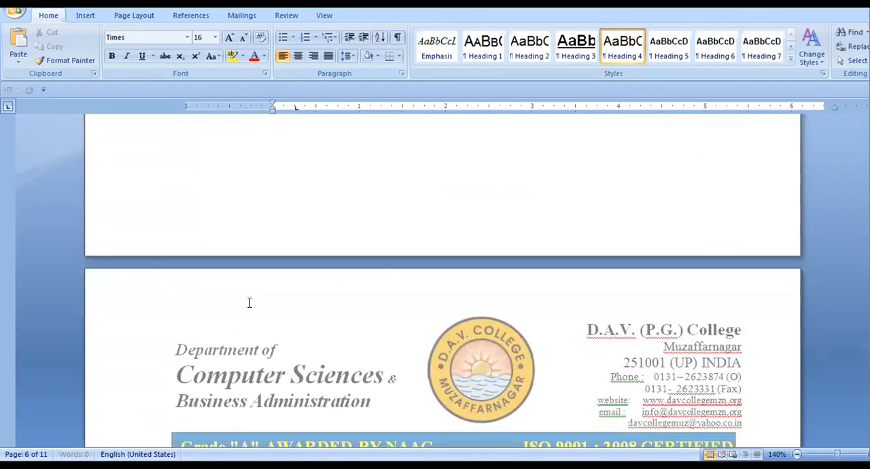
scroll(250, 302, "down", 5)
scroll(231, 282, "down", 6)
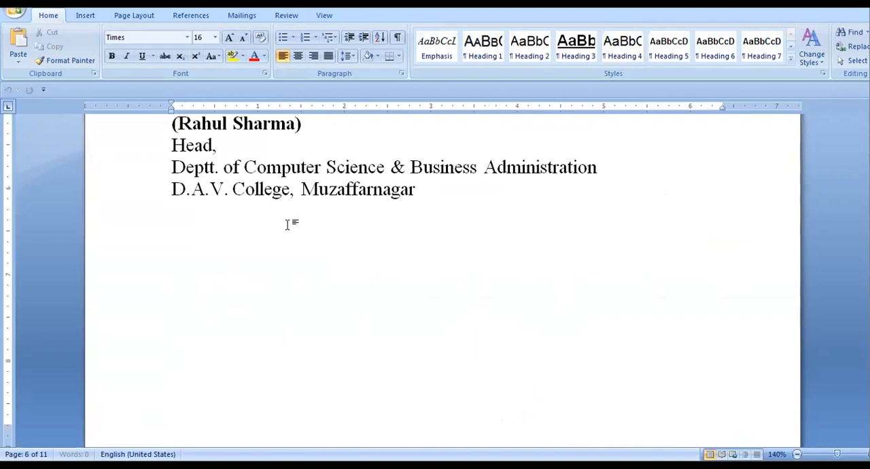
scroll(287, 224, "up", 10)
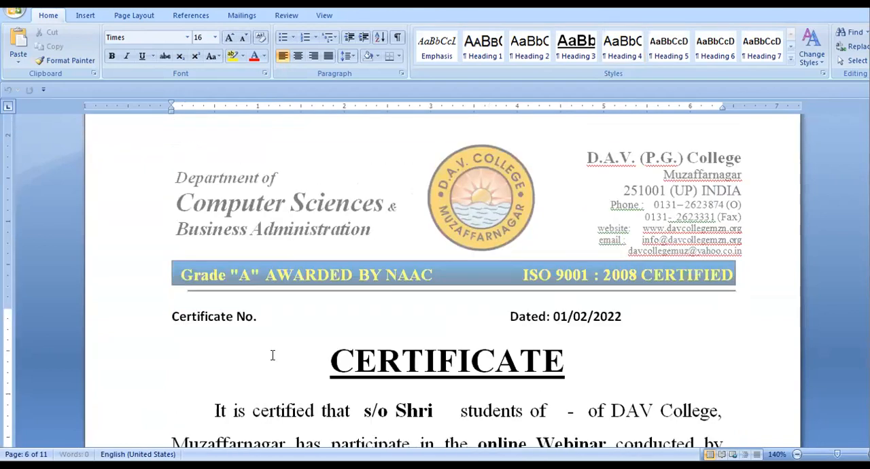
Go to the end of the merged document and look back through its final pages to certificate No. 259
key("ctrl+End")
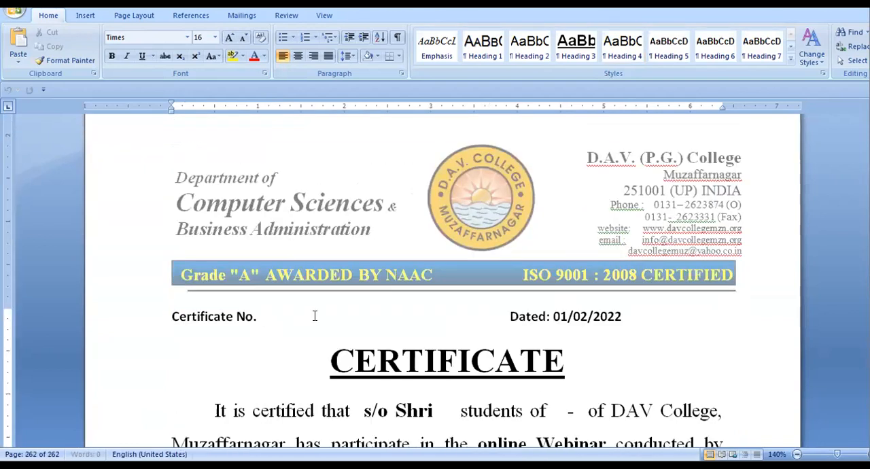
scroll(313, 319, "down", 3)
scroll(310, 325, "up", 4)
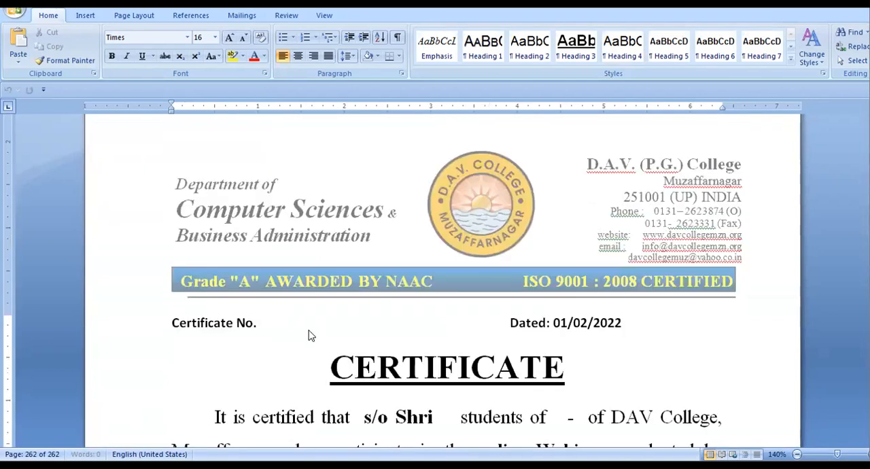
scroll(309, 329, "down", 5)
scroll(309, 330, "up", 5)
scroll(309, 330, "down", 3)
scroll(310, 334, "up", 3)
scroll(311, 326, "down", 10)
scroll(299, 313, "up", 1)
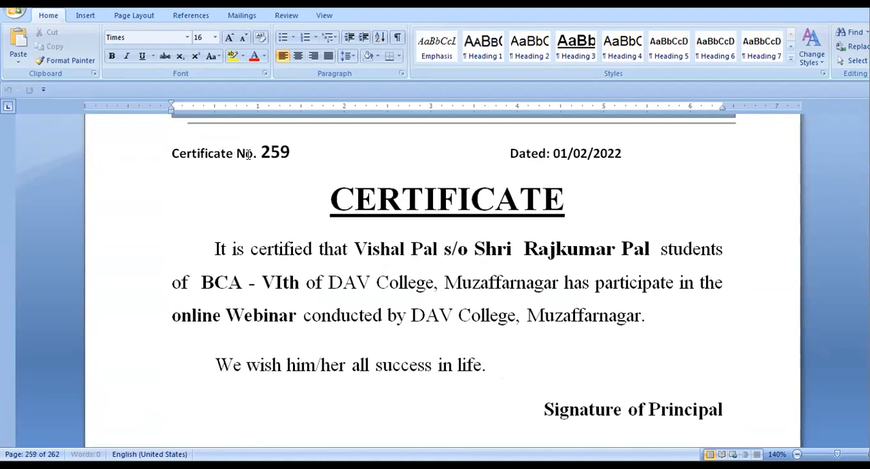
Check certificate No. 259's number, student details, class, year and signature section, then the end of the merged document
scroll(248, 153, "up", 3)
scroll(219, 239, "down", 1)
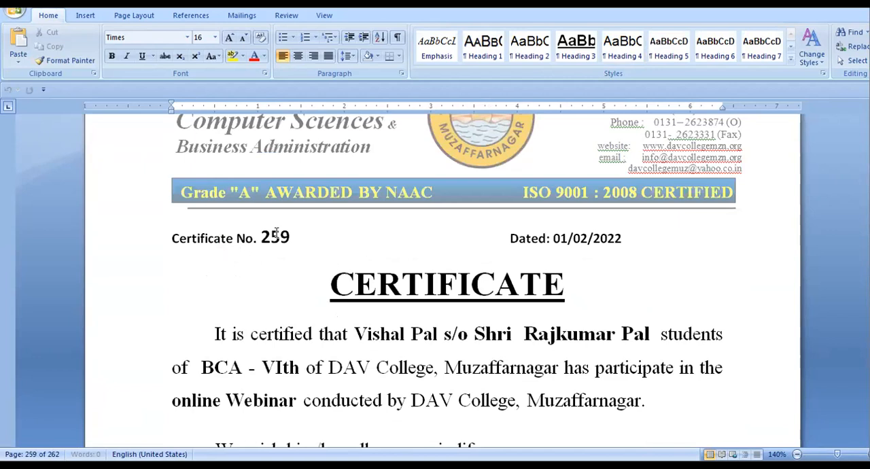
scroll(303, 252, "down", 5)
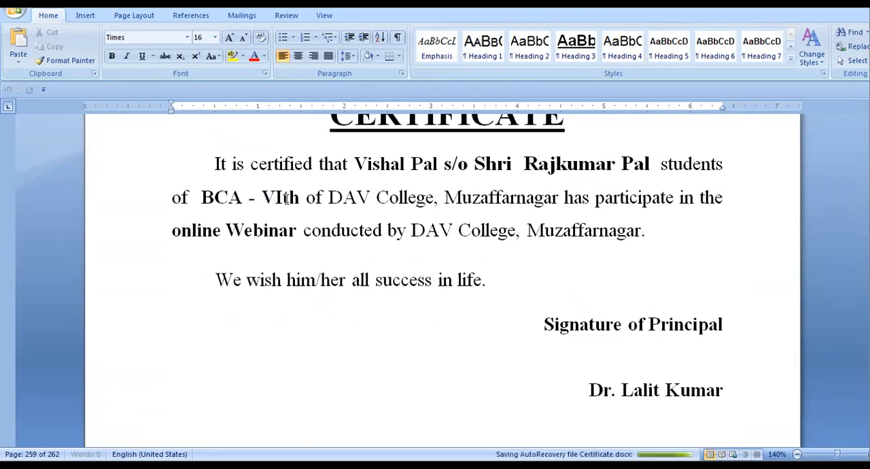
scroll(497, 278, "down", 10)
scroll(501, 282, "up", 8)
scroll(500, 283, "down", 8)
scroll(500, 282, "up", 4)
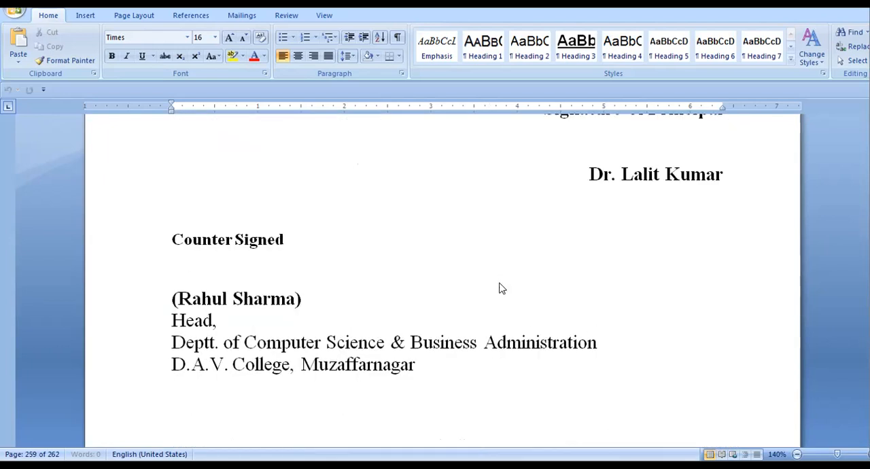
scroll(499, 285, "down", 10)
scroll(500, 285, "up", 8)
scroll(445, 289, "down", 3)
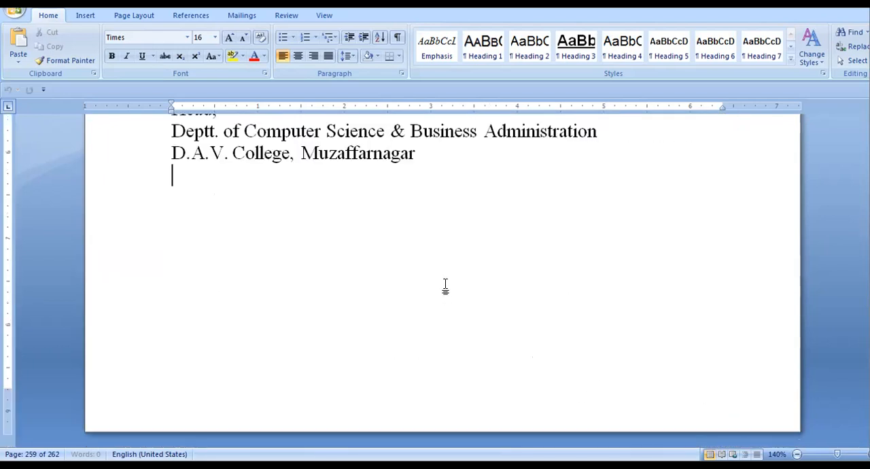
scroll(441, 284, "up", 8)
scroll(437, 278, "down", 7)
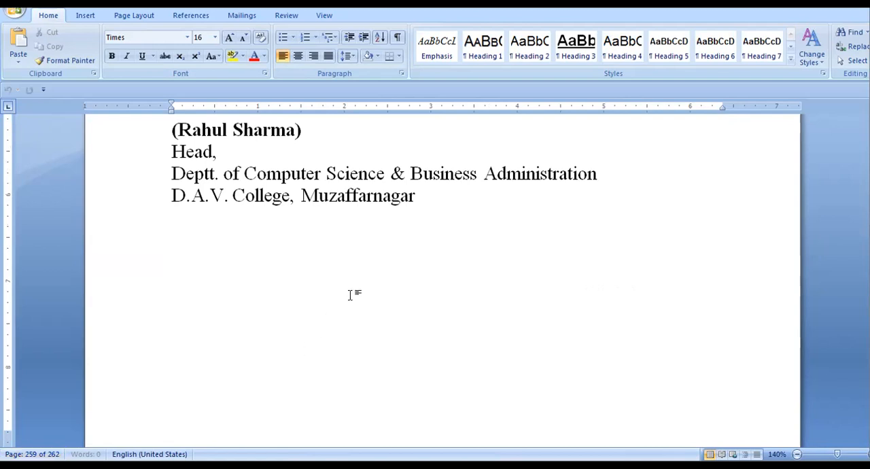
scroll(350, 294, "down", 5)
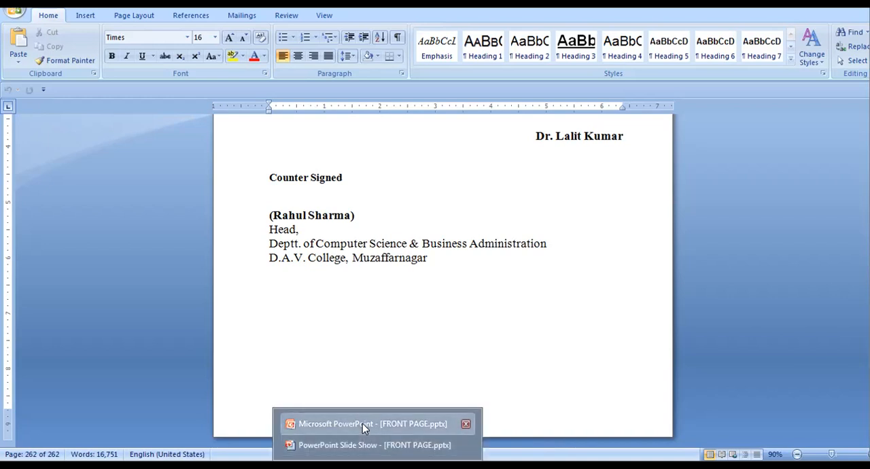
Switch to FRONT PAGE.pptx in PowerPoint and start its slide show
left_click(363, 423)
key("F5")
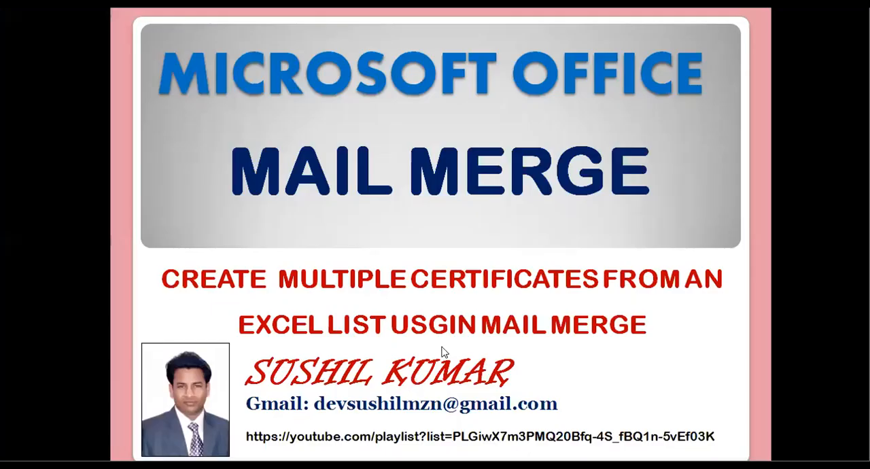